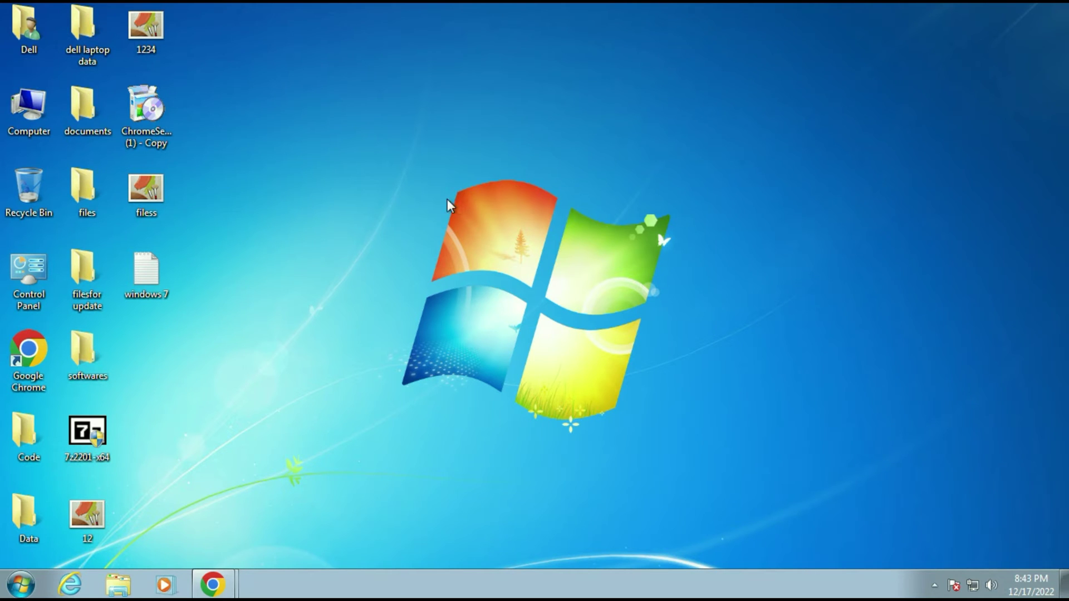
In the New Tab Chrome window, search 'windows 10 iso' and open Microsoft's Download Windows 10 page.
mouse_move(242, 571)
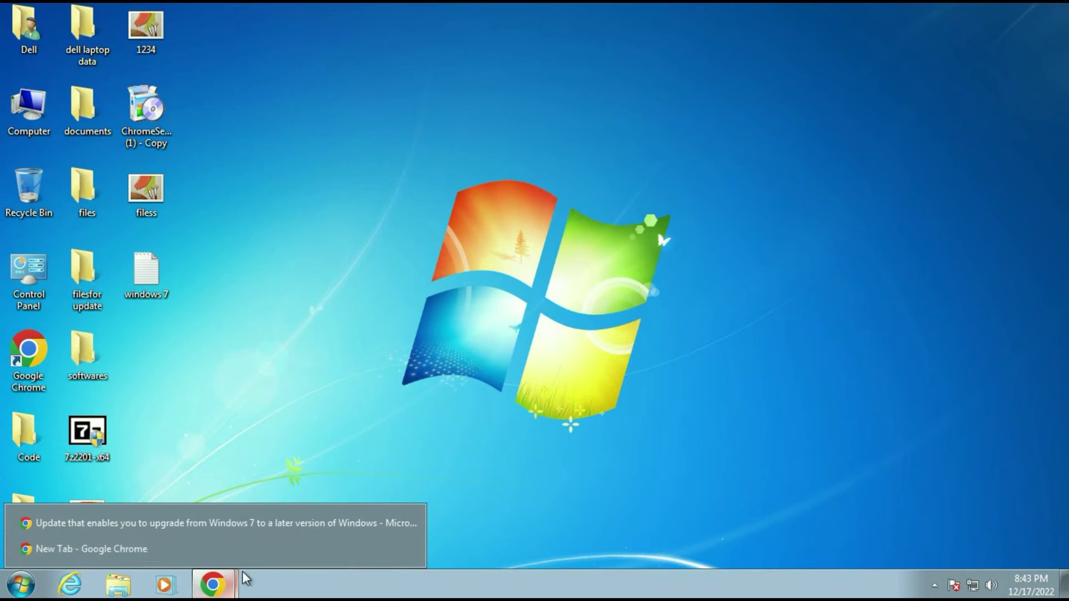
left_click(227, 545)
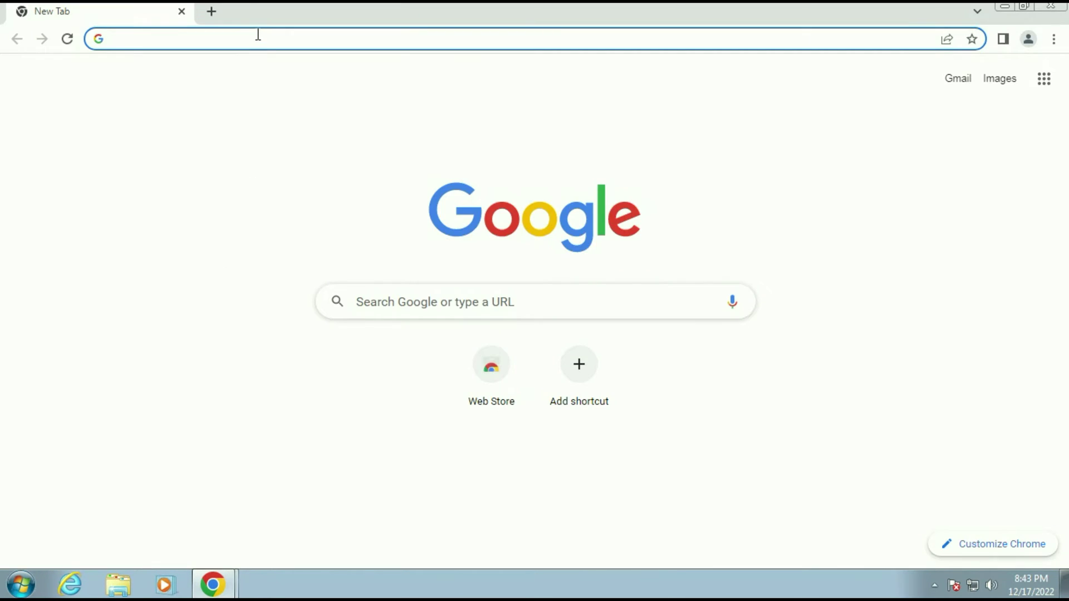
left_click(258, 36)
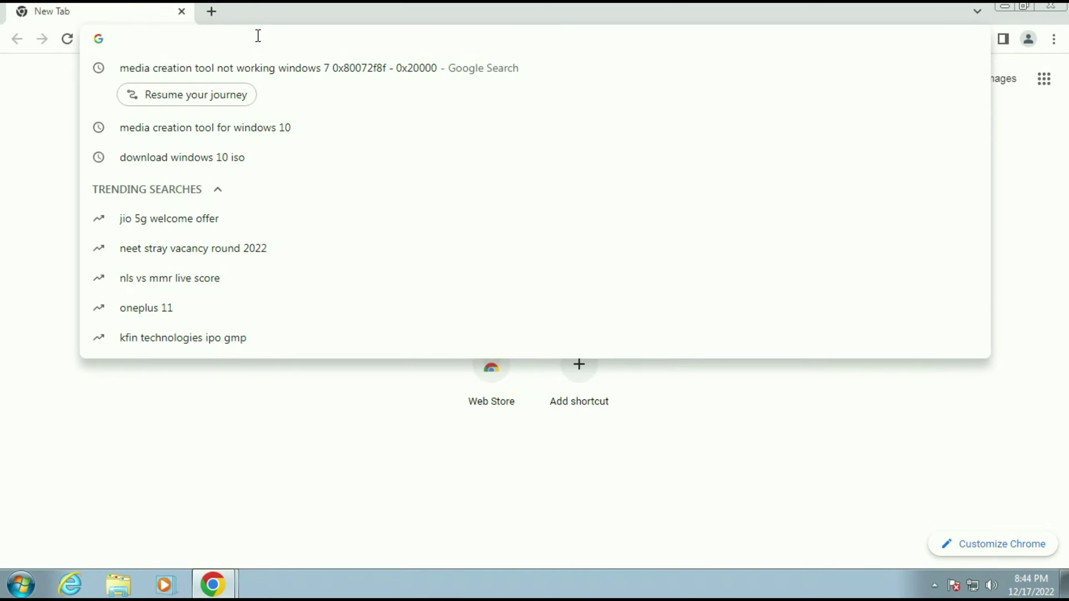
type("windows 10 iso")
key("Return")
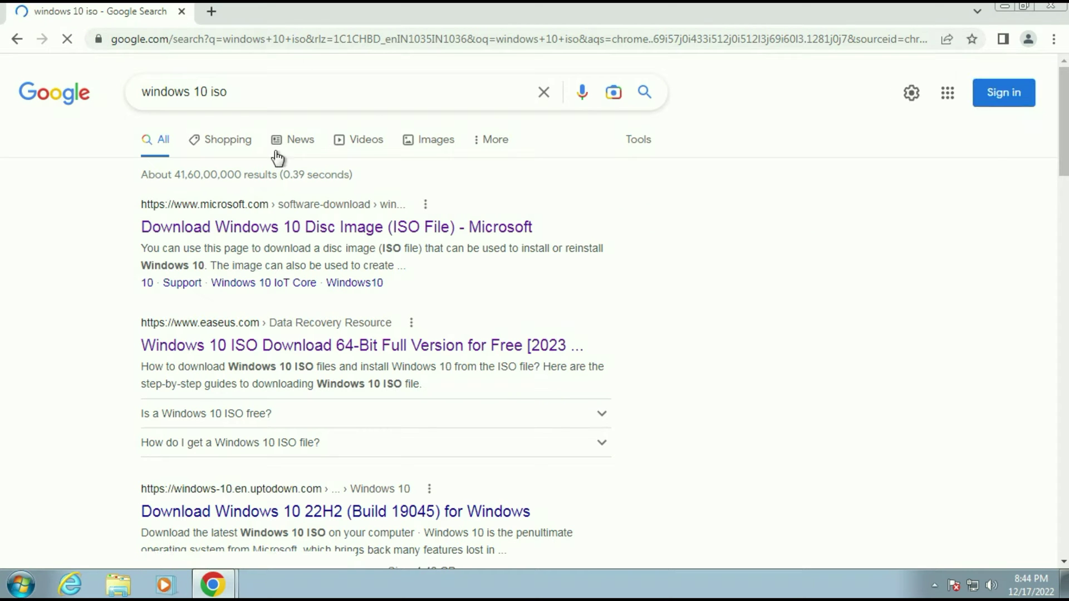
left_click(288, 231)
Download the media creation tool (MediaCreationTool22H2) and show it in the Downloads folder.
scroll(392, 167, "down", 2)
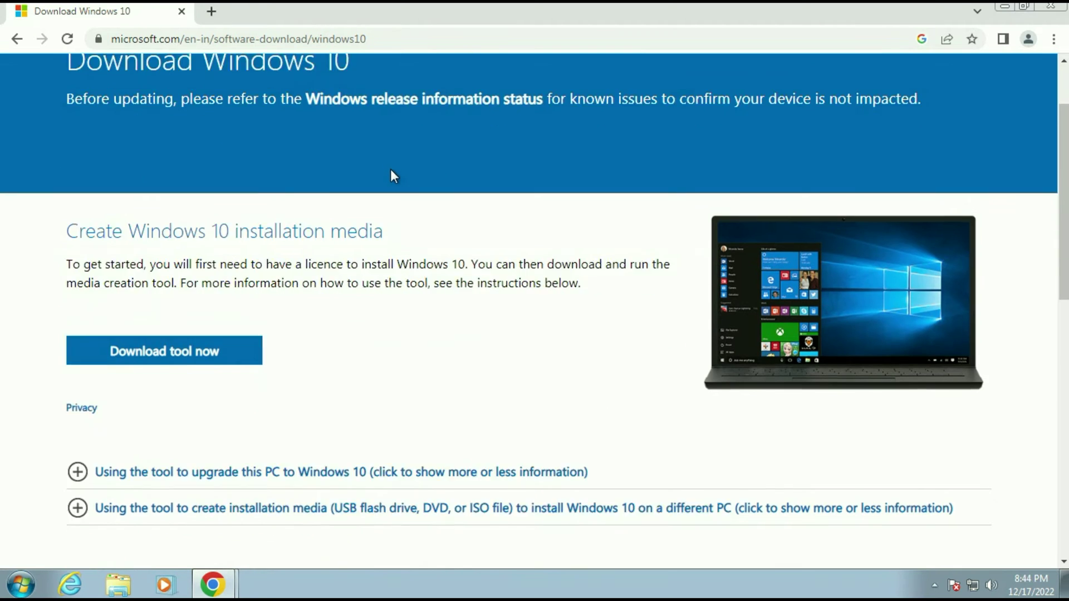
scroll(390, 169, "down", 2)
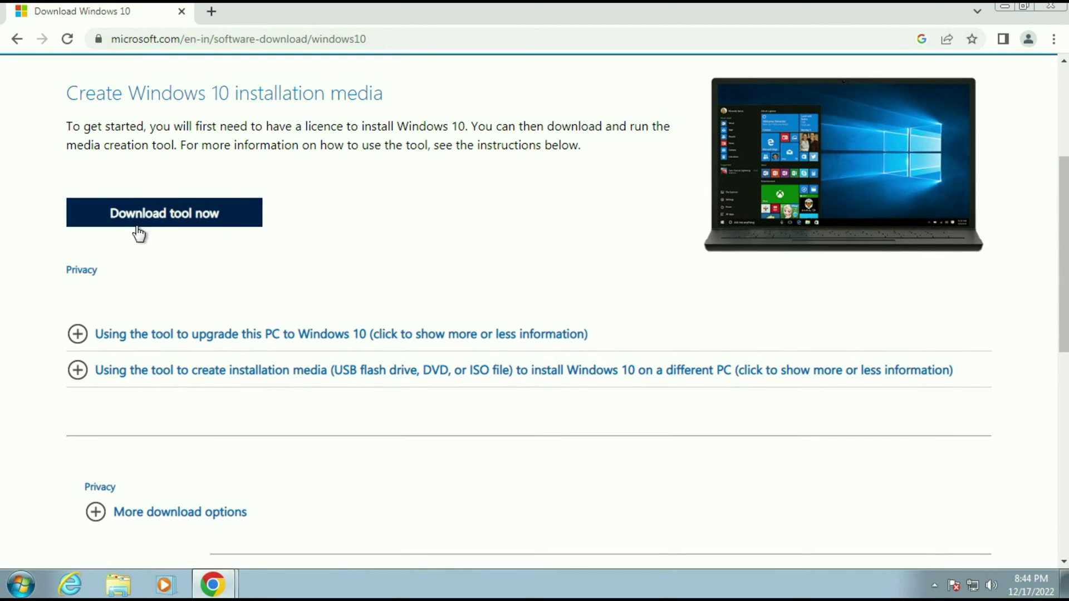
left_click(196, 216)
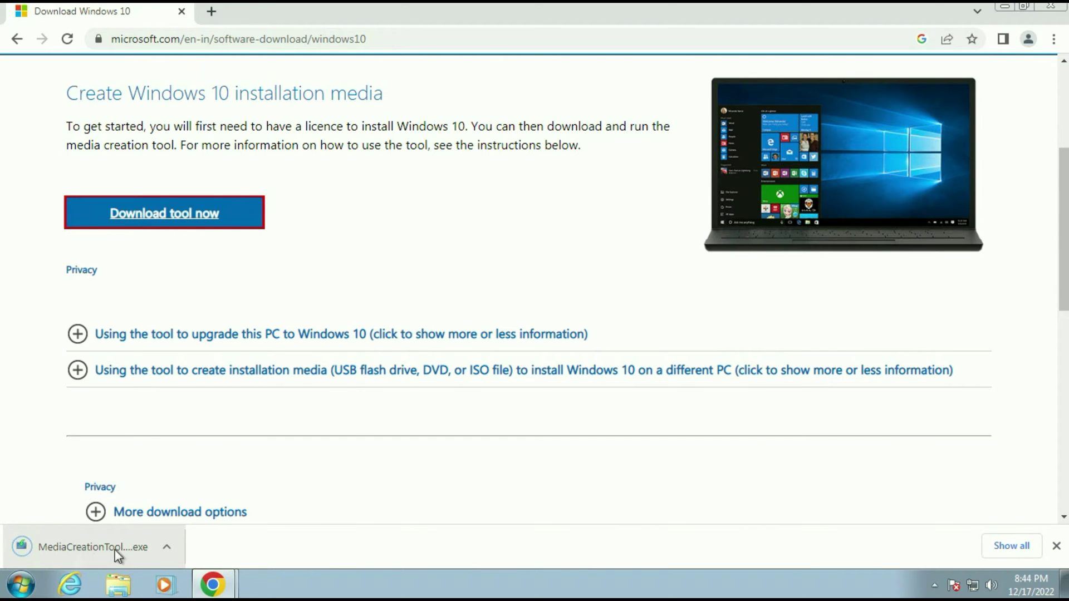
left_click(169, 548)
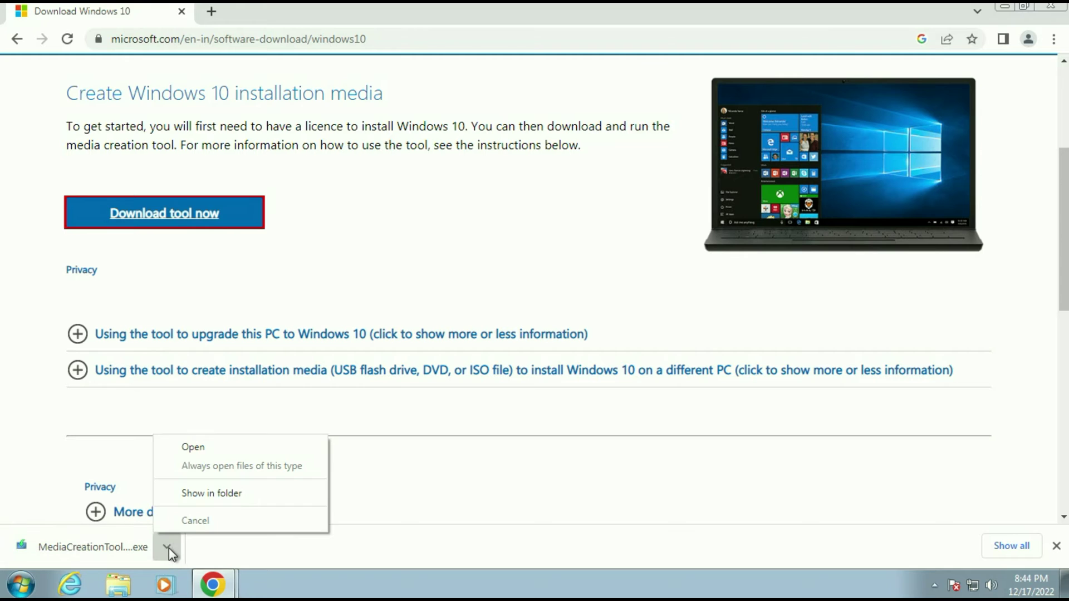
left_click(200, 511)
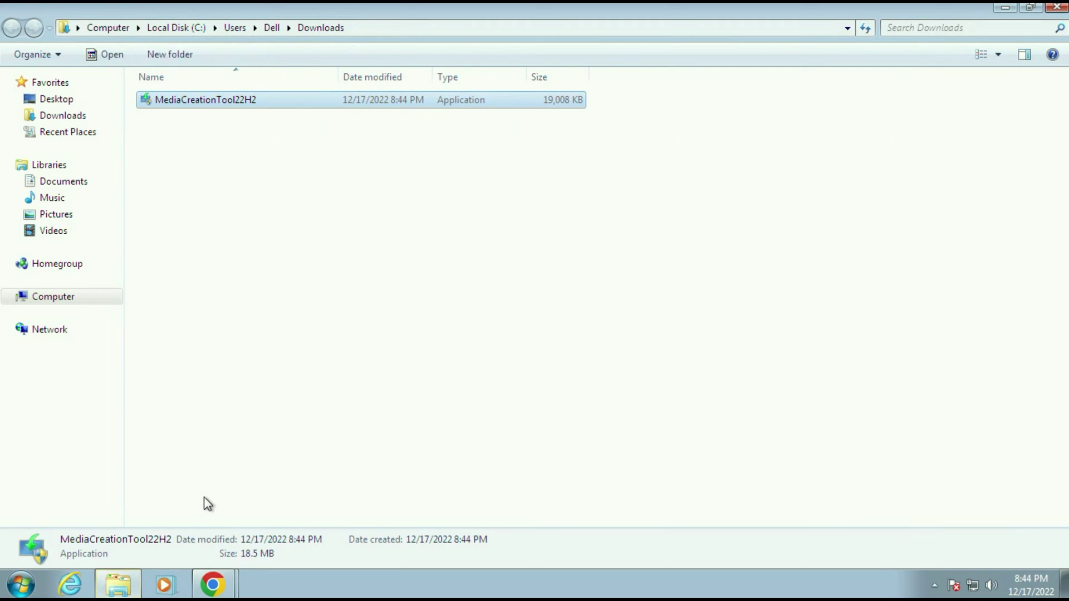
Cut MediaCreationTool22H2 from Downloads, paste it onto the desktop, and place it beside the top icons.
left_click(264, 177)
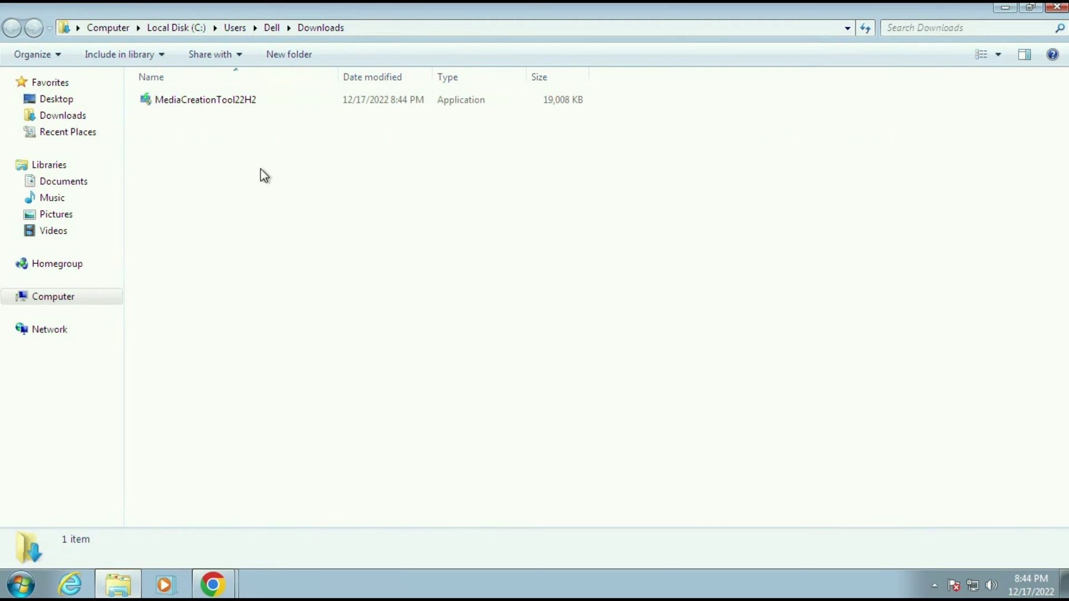
left_click(239, 99)
right_click(238, 99)
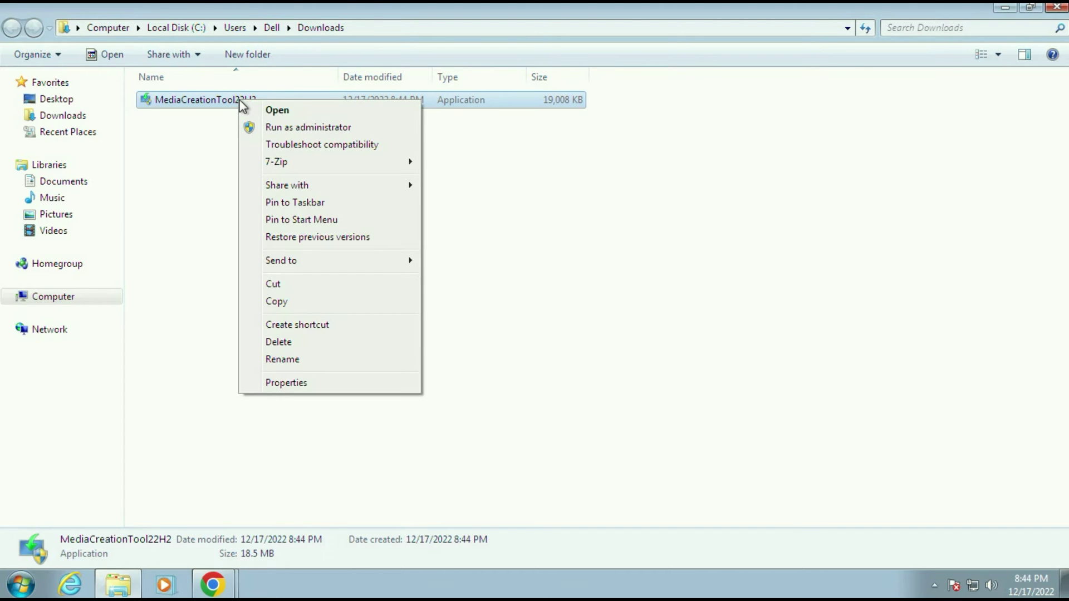
left_click(292, 281)
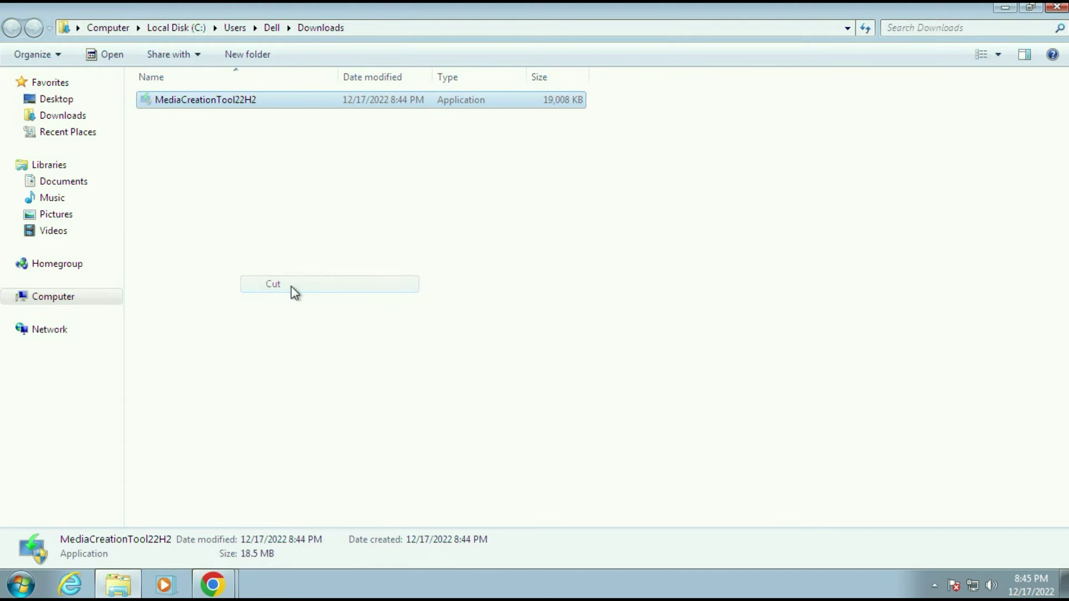
left_click(1005, 7)
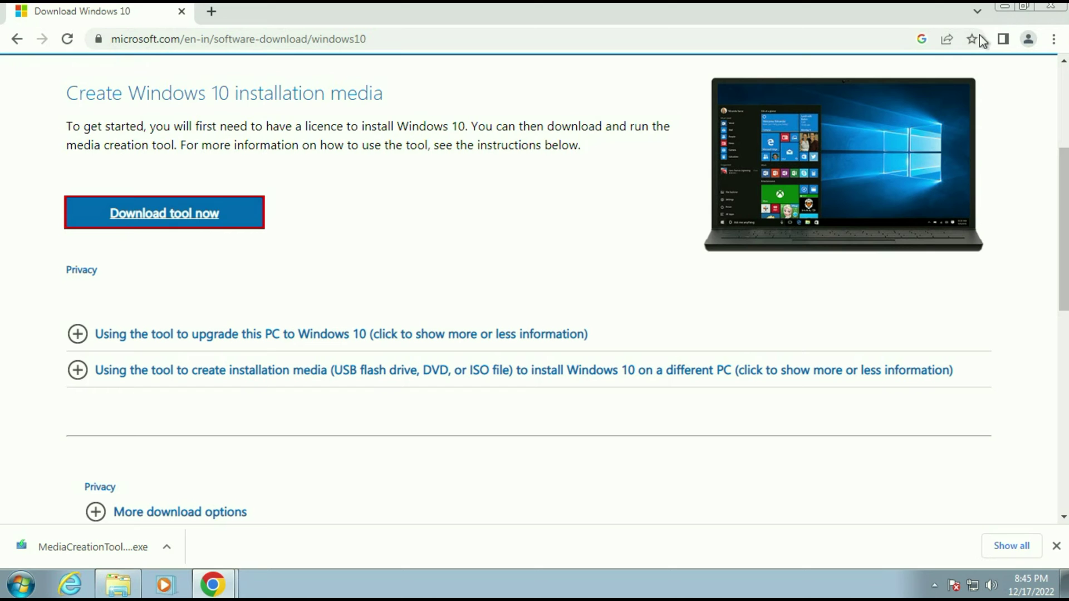
left_click(1006, 7)
right_click(395, 258)
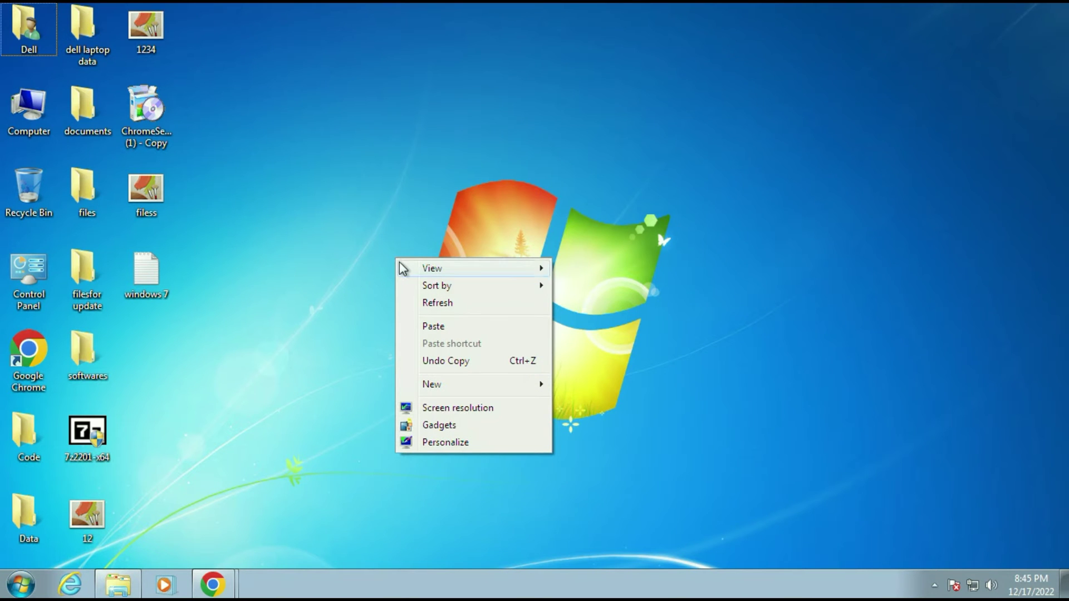
left_click(451, 327)
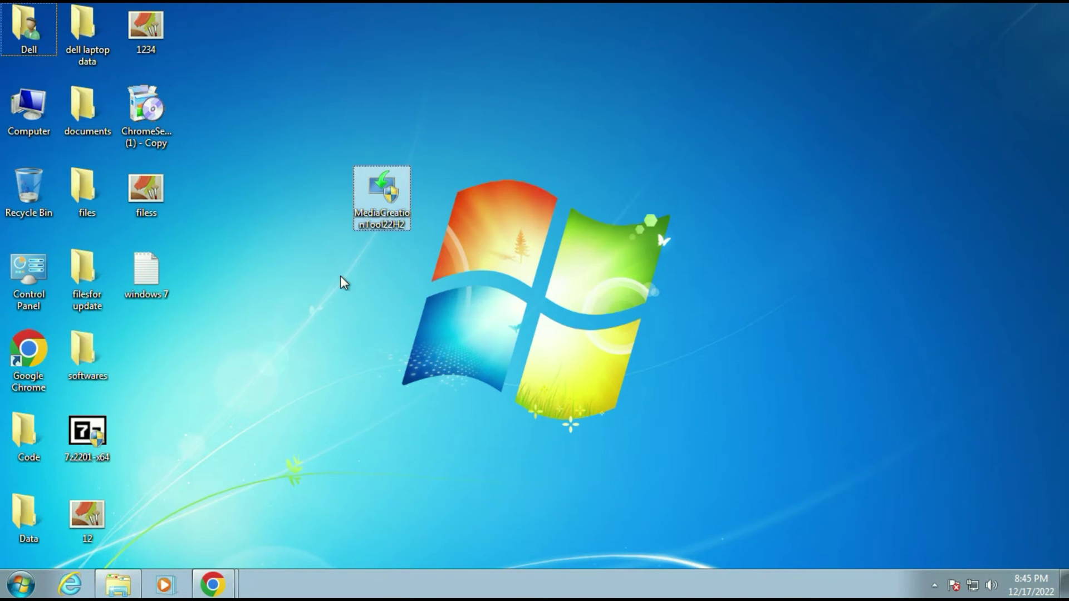
left_click_drag(388, 200, 302, 142)
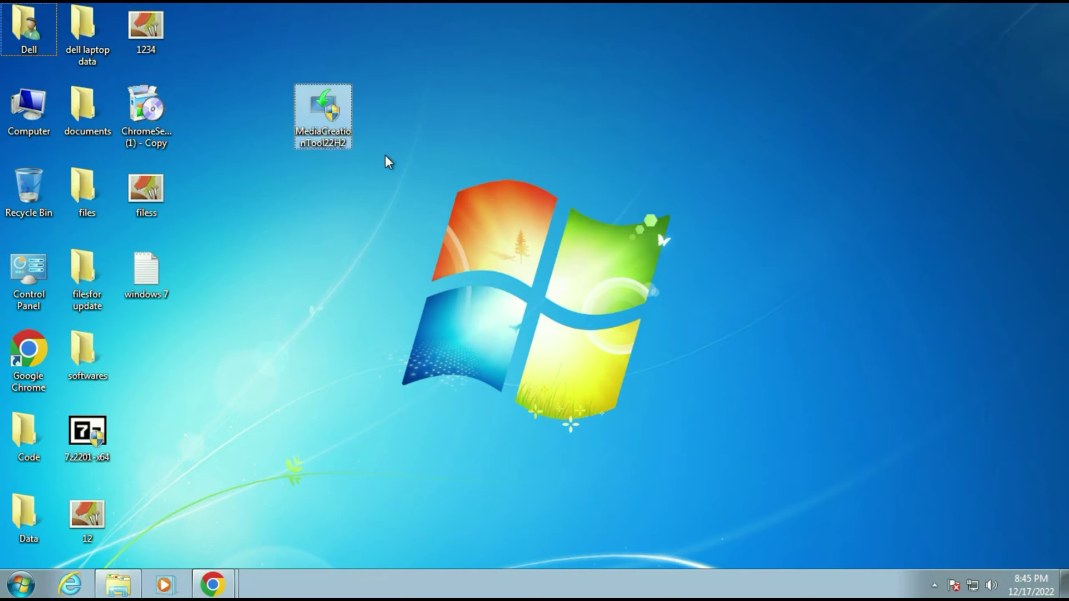
left_click(435, 173)
double_click(325, 127)
left_click(598, 322)
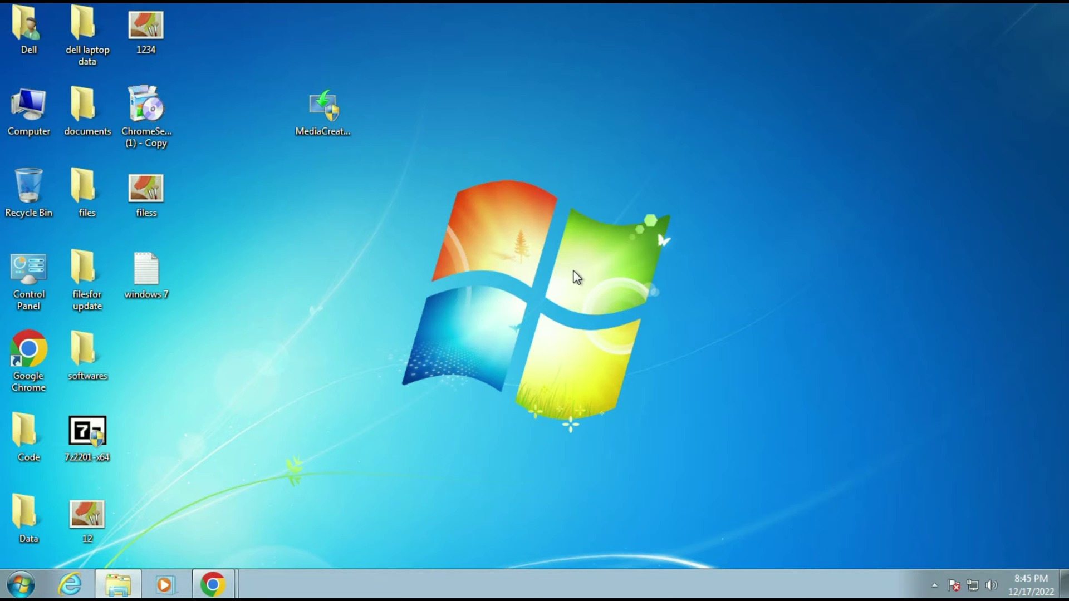
mouse_move(546, 252)
left_mouse_down()
mouse_move(529, 241)
mouse_move(533, 256)
left_mouse_up()
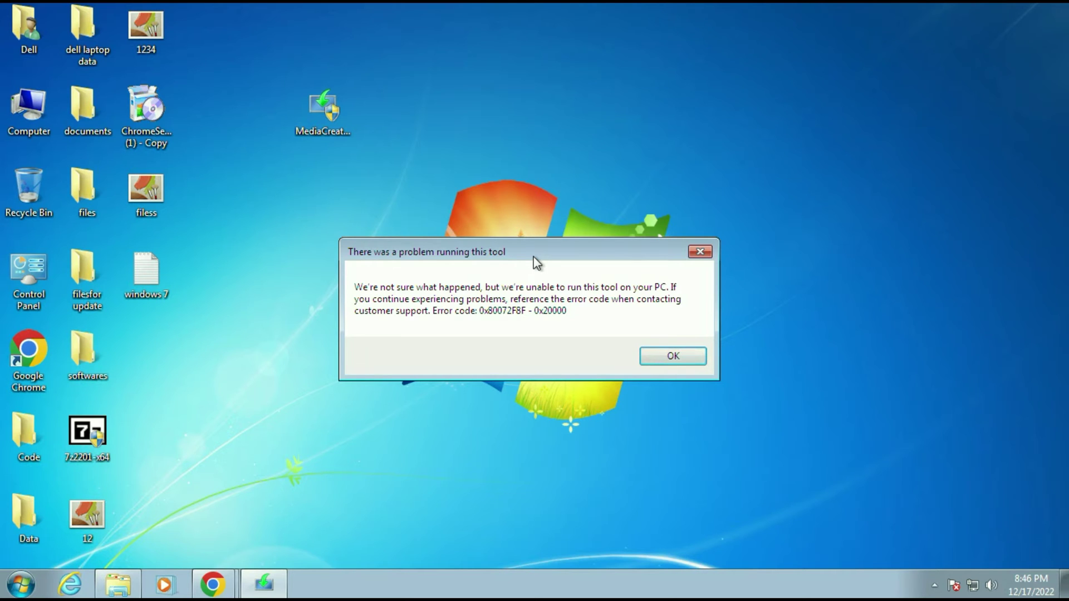
left_click(702, 253)
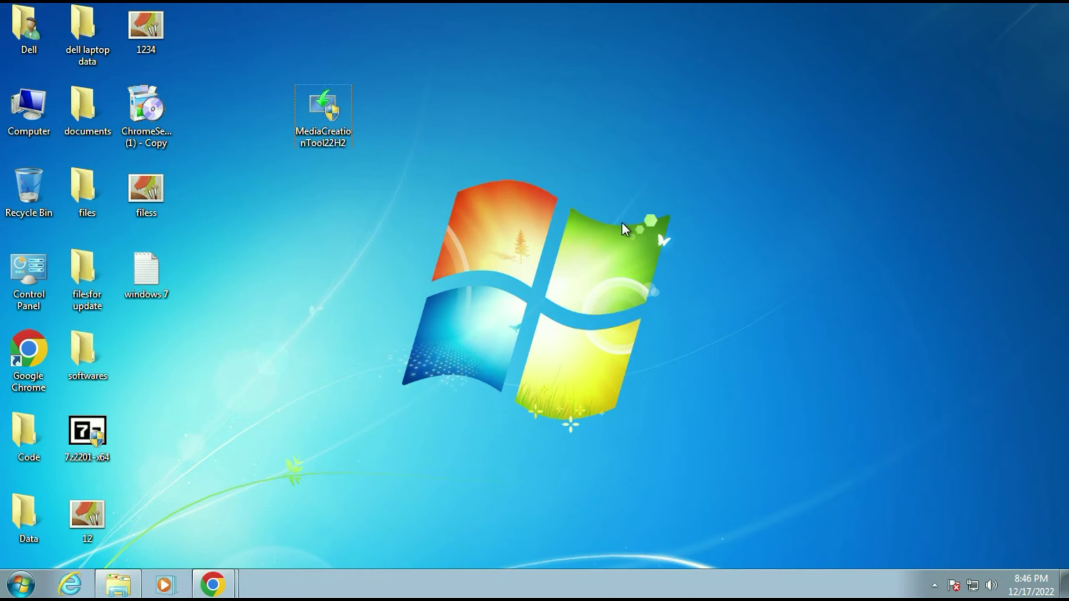
Bring back the Windows 7 upgrade support article and highlight its title and Windows Update method heading.
left_click(212, 585)
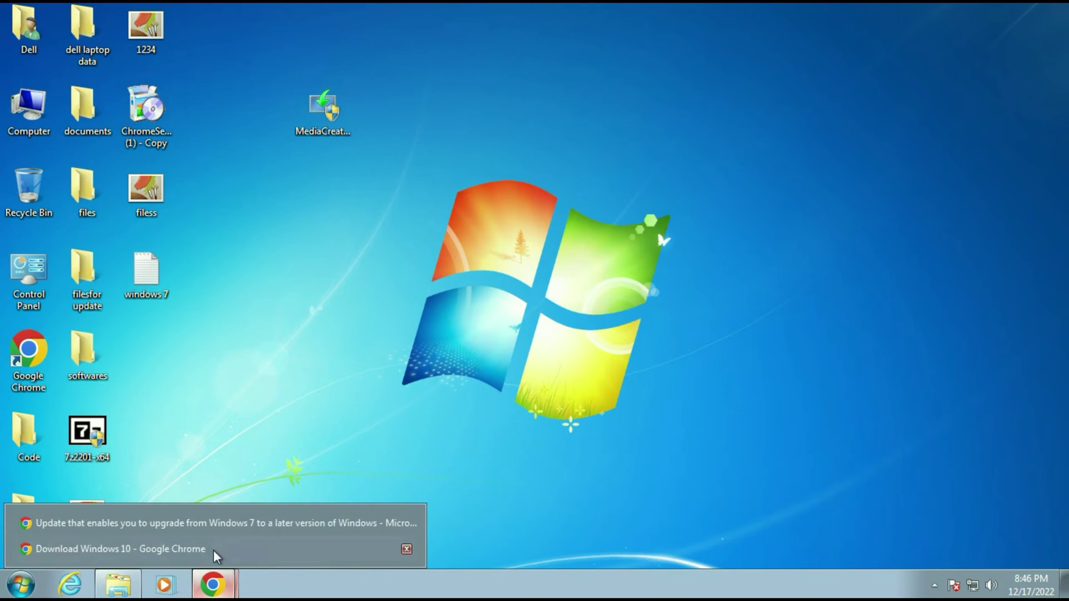
left_click(225, 523)
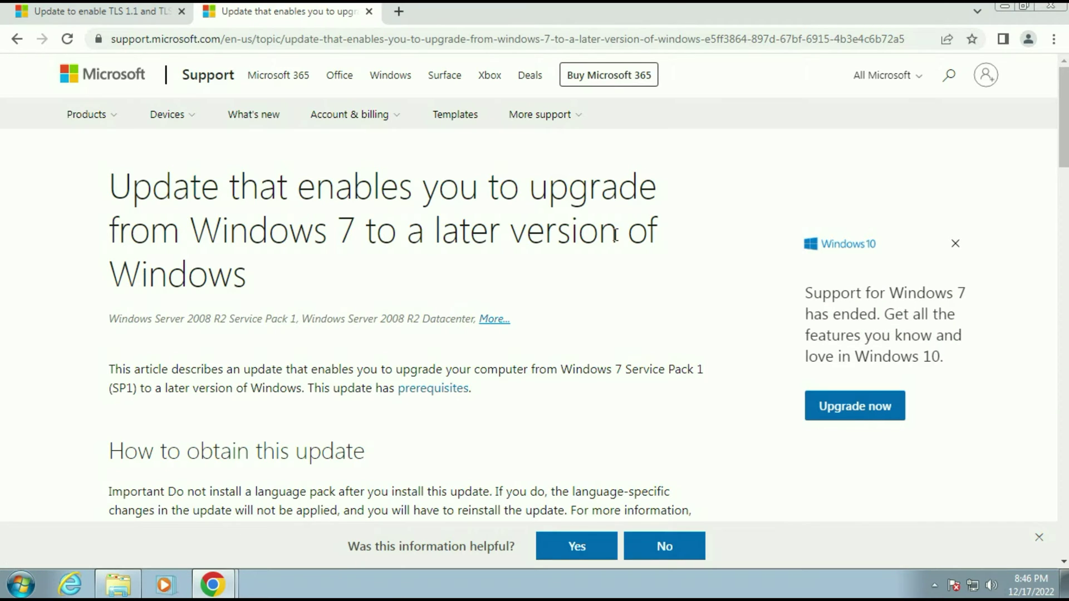
left_click_drag(114, 184, 617, 190)
left_click_drag(222, 232, 665, 265)
left_click(507, 245)
scroll(507, 245, "down", 7)
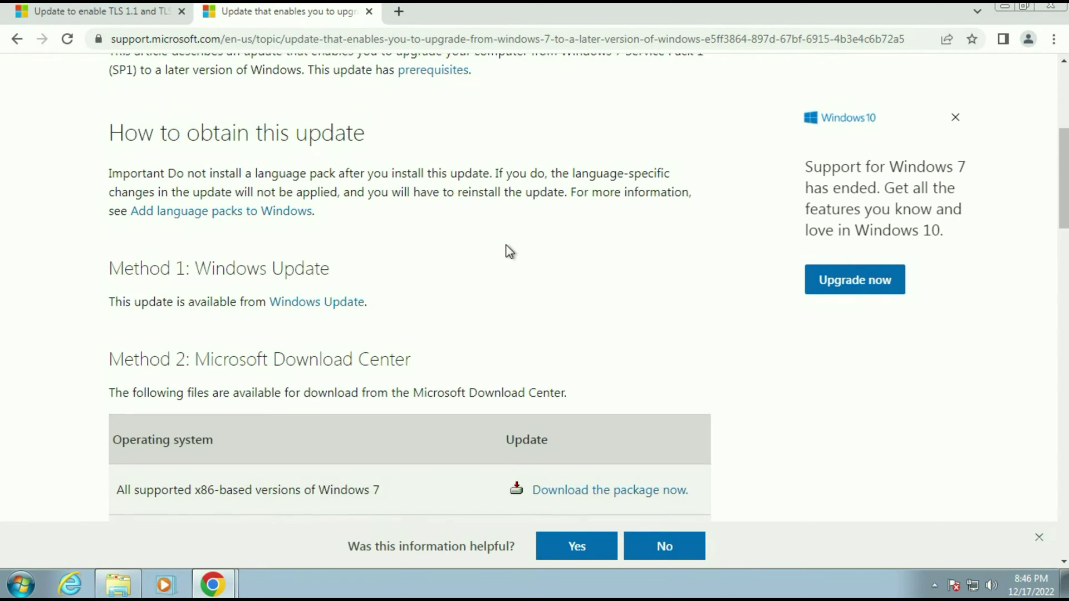
left_click_drag(197, 193, 335, 196)
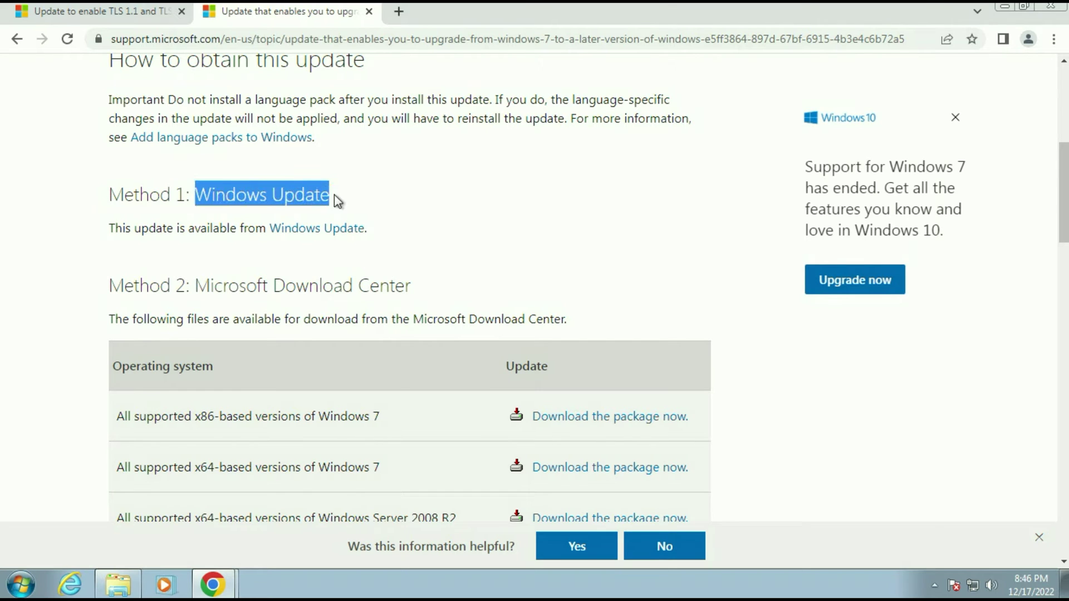
left_click(415, 182)
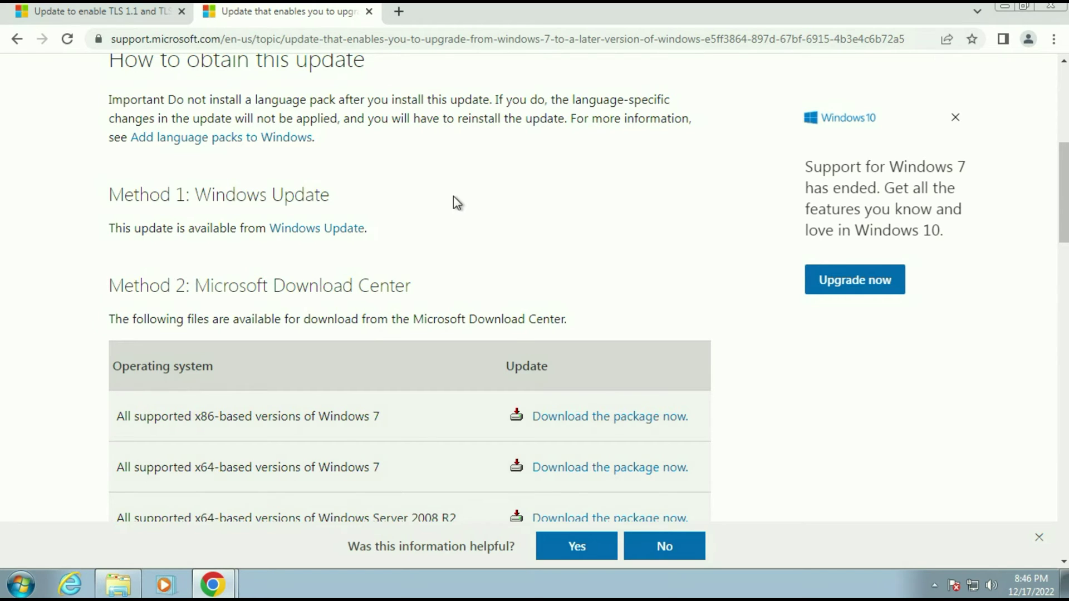
Scroll to the Method 2 Download Center table and highlight the x86 and x64 Windows 7 package rows.
scroll(453, 196, "down", 3)
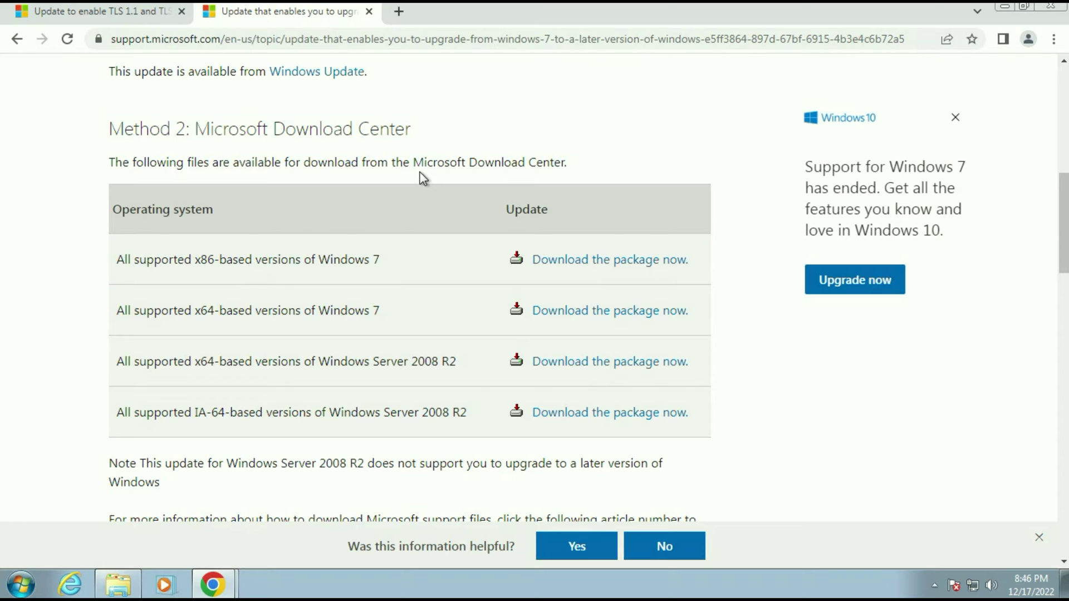
scroll(423, 178, "down", 2)
scroll(420, 177, "up", 2)
scroll(306, 264, "down", 1)
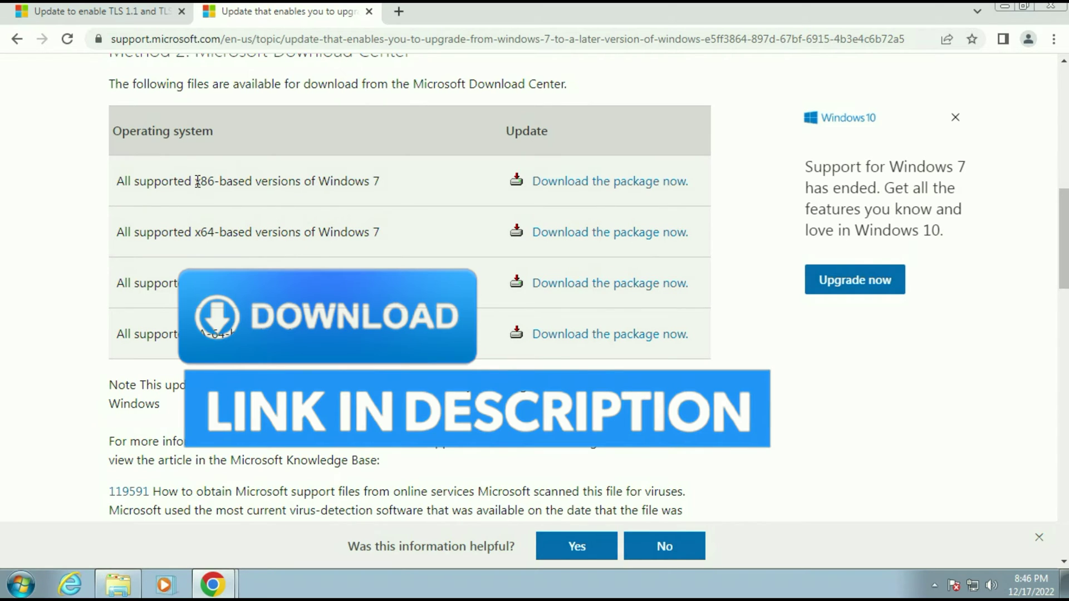
left_click_drag(195, 181, 269, 177)
left_click_drag(200, 232, 255, 233)
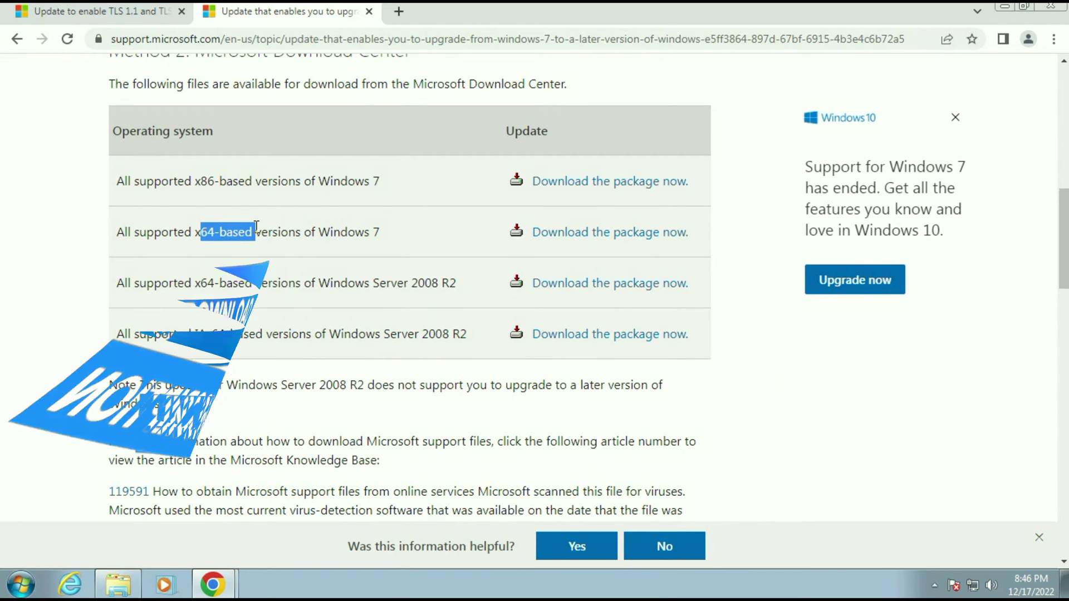
left_click(252, 184)
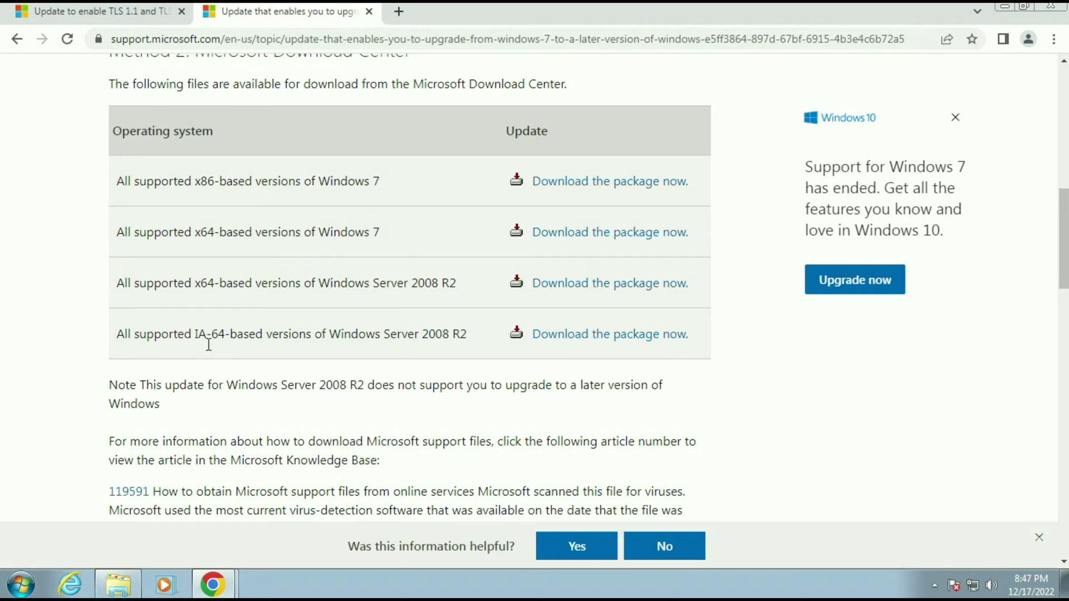
Open Computer's System properties, showing Windows 7 Professional Service Pack 1, 64-bit.
left_click(128, 594)
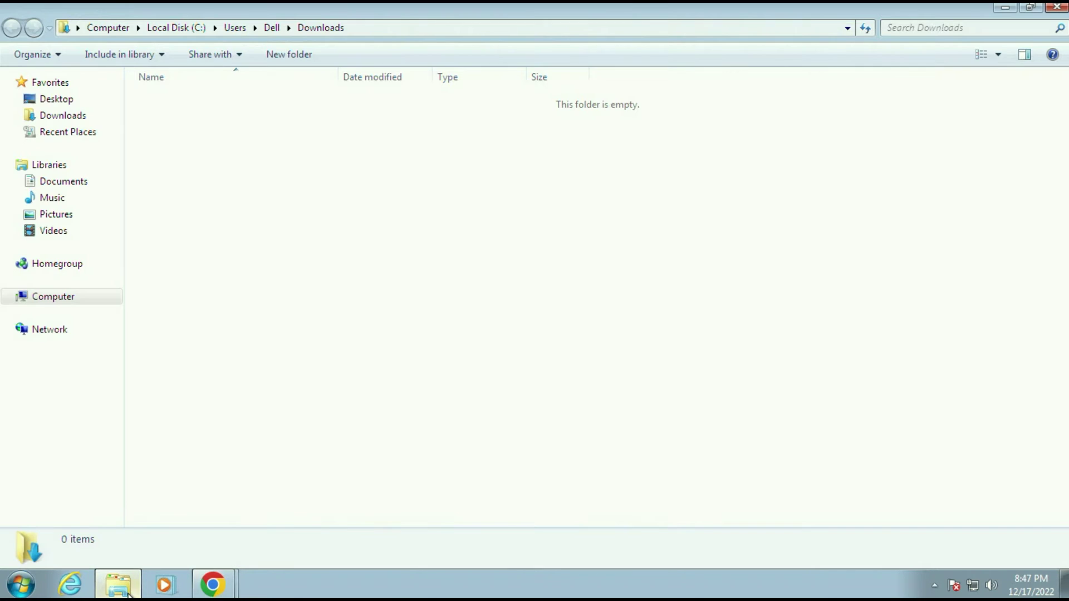
left_click(61, 298)
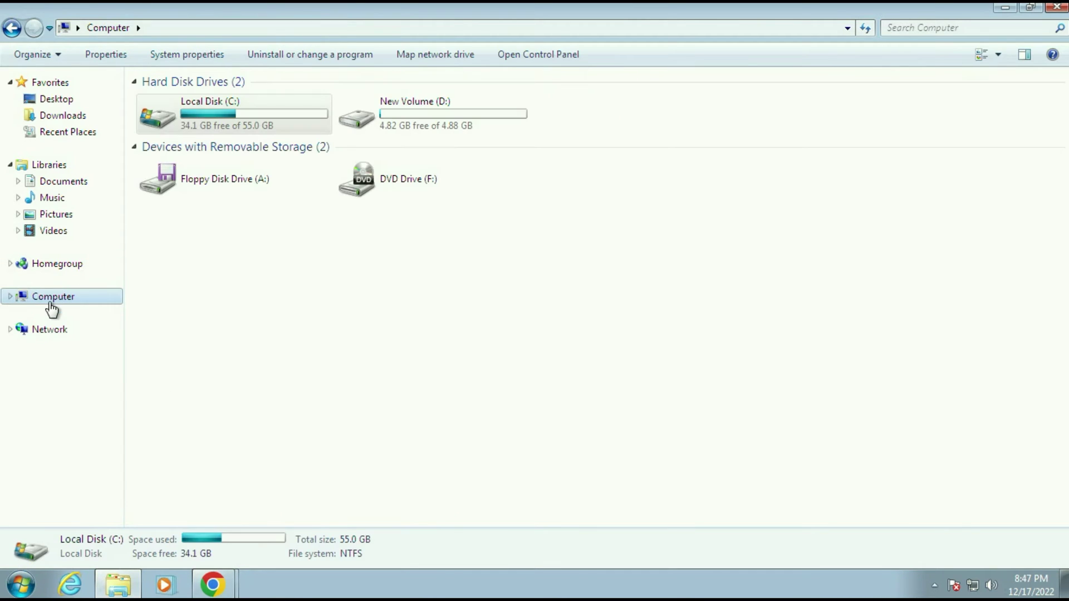
right_click(353, 296)
left_click(412, 467)
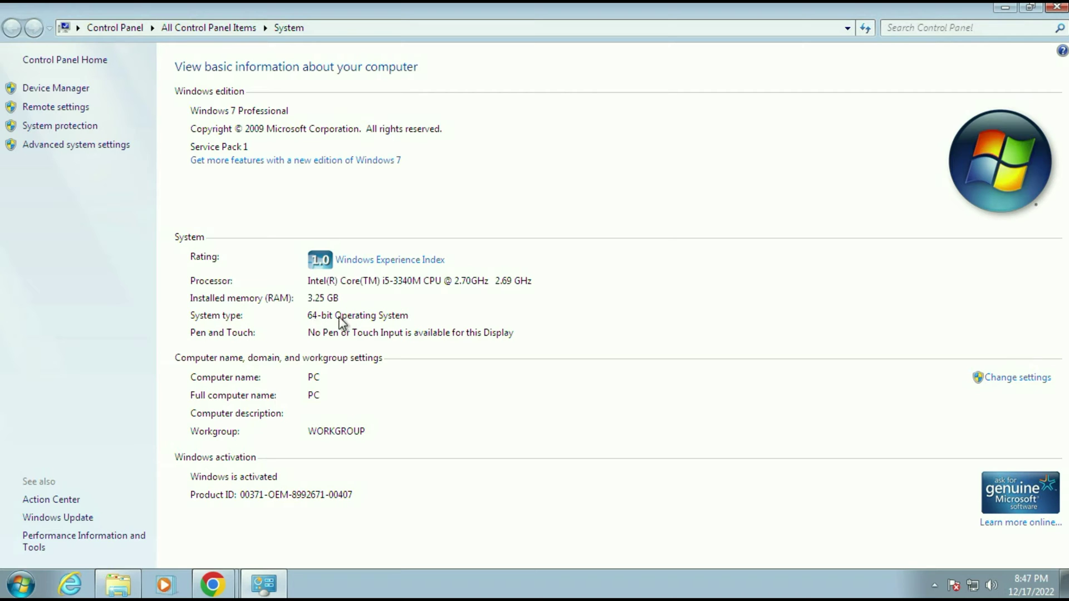
left_click(228, 589)
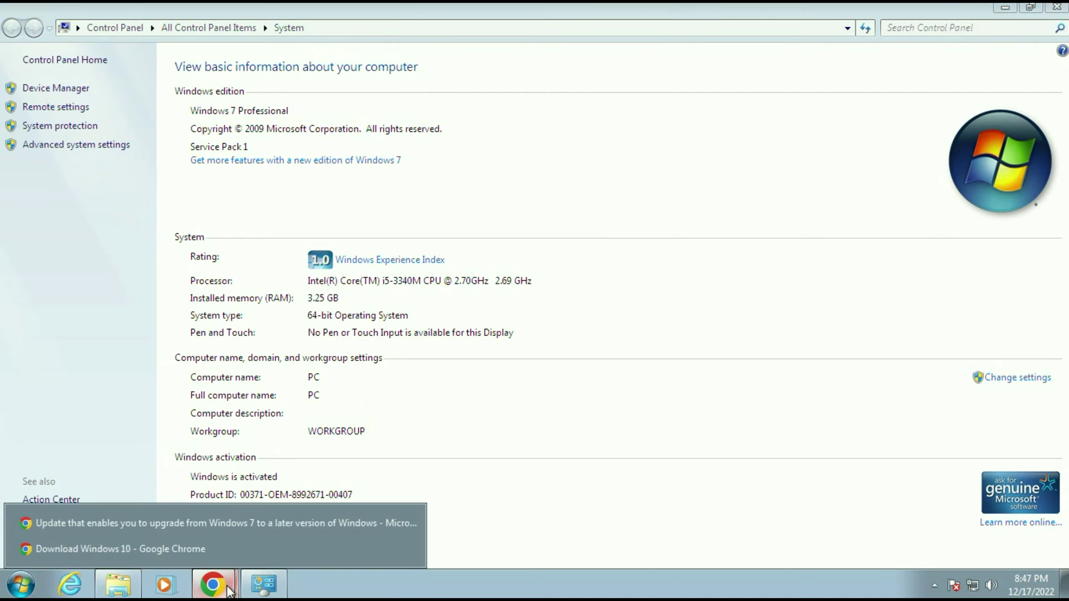
From the support article, download the x64 Windows 7 update package KB2990214 from the Download Center.
left_click(228, 522)
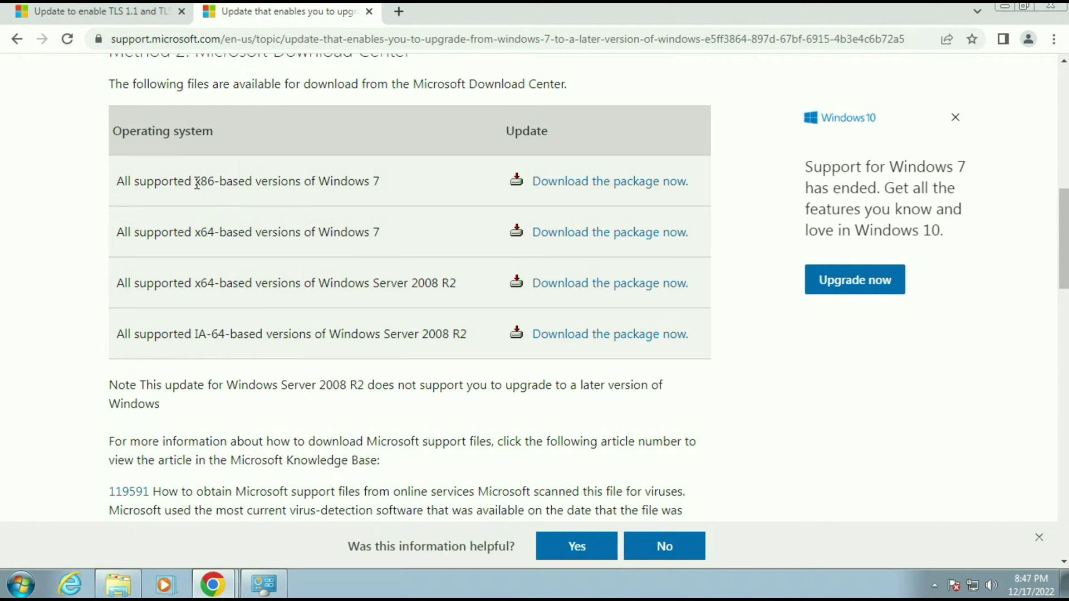
left_click_drag(197, 184, 385, 190)
left_click(197, 234)
left_click_drag(201, 230, 244, 230)
left_click(567, 238)
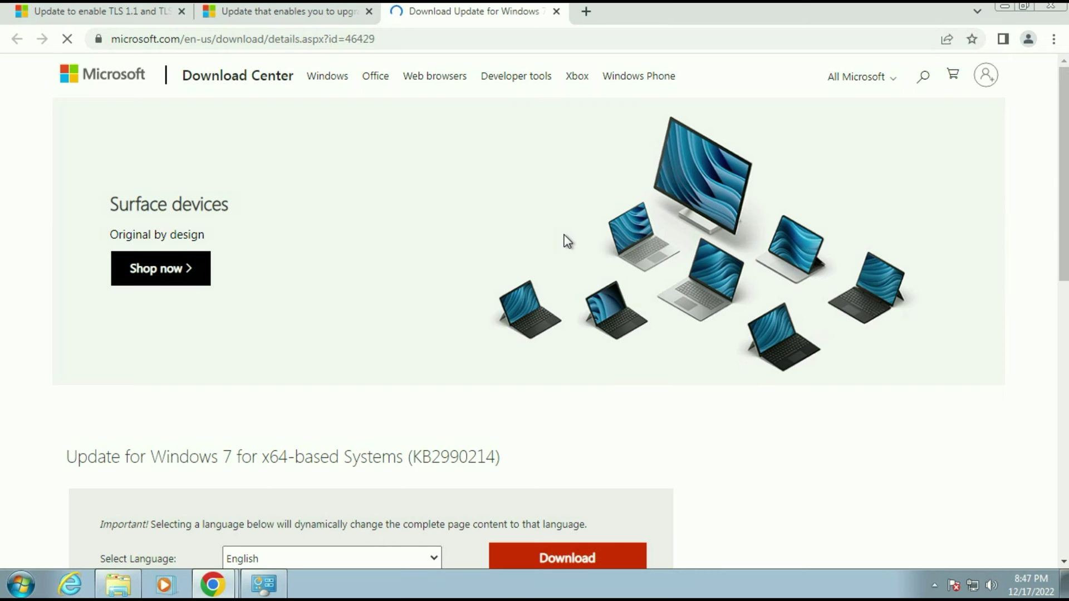
scroll(342, 341, "down", 3)
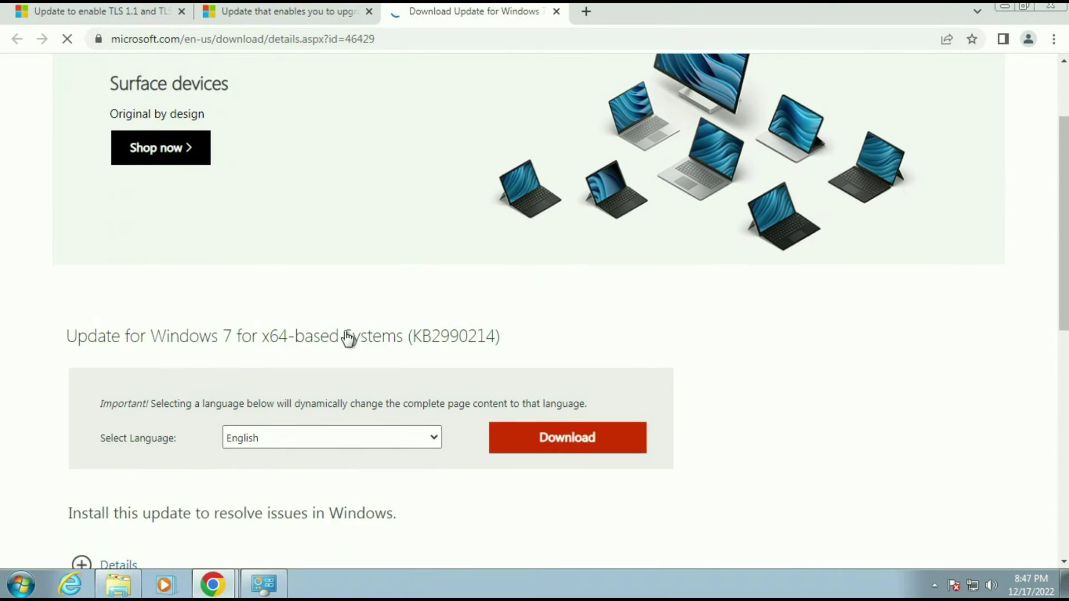
left_click(582, 402)
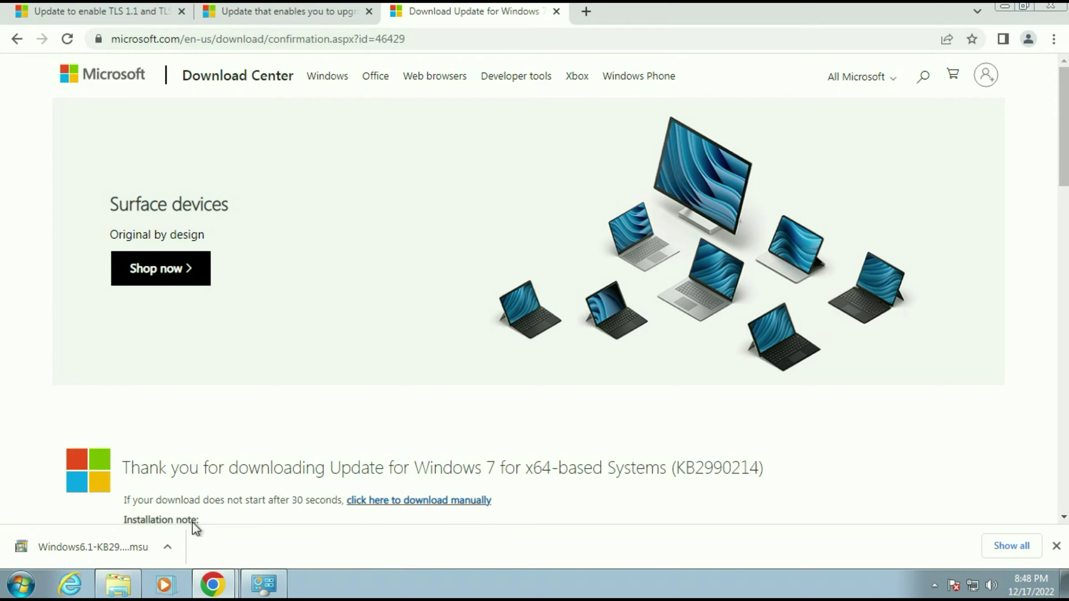
left_click(169, 547)
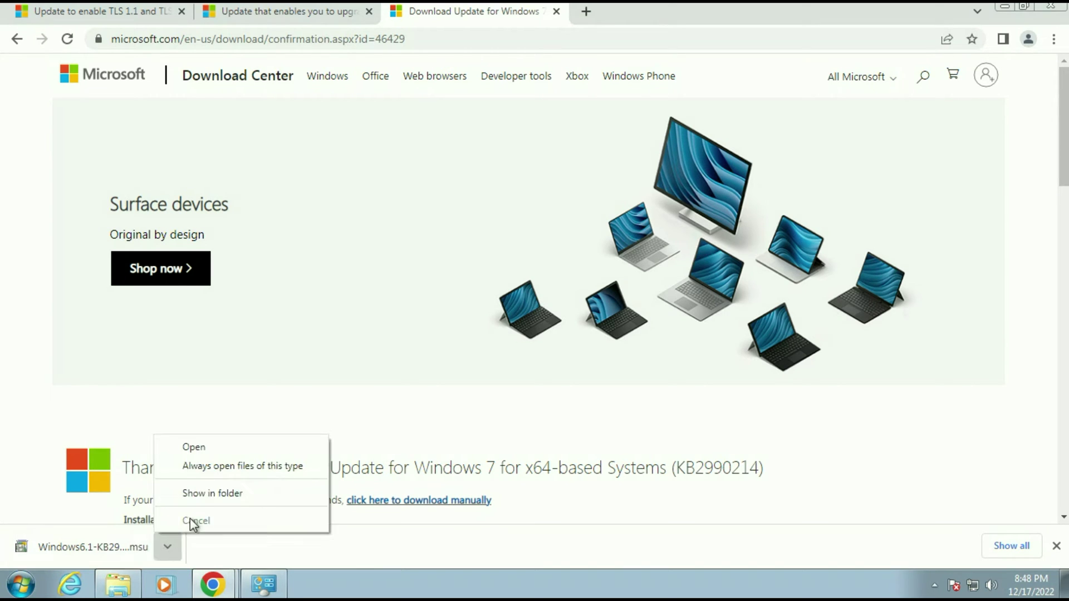
Cut the Windows6.1-KB2990214-x64 .msu file from Downloads and paste it onto the desktop.
left_click(207, 494)
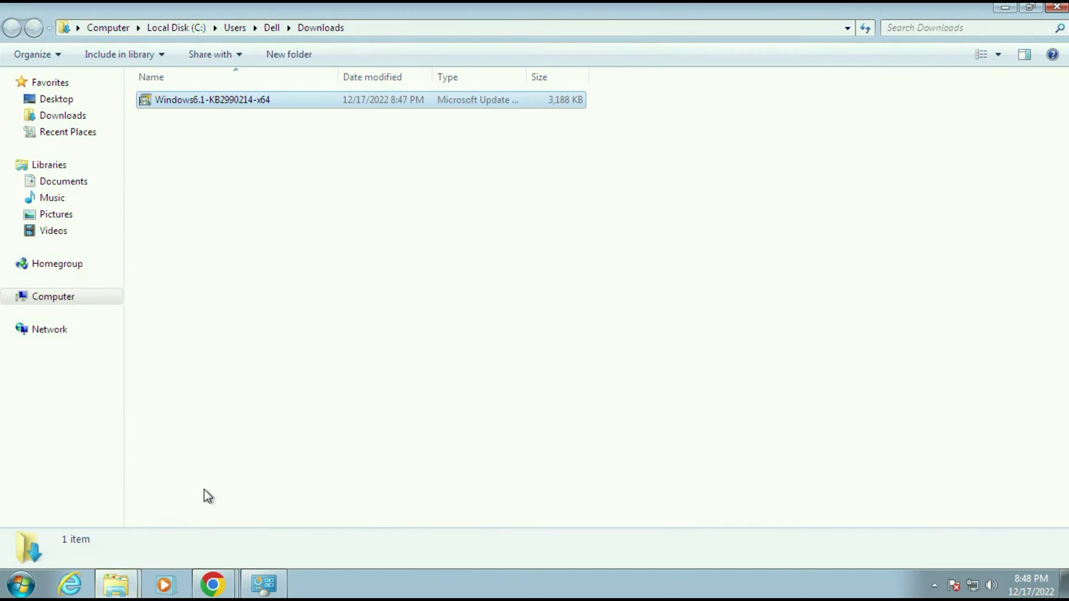
right_click(282, 104)
left_click(333, 236)
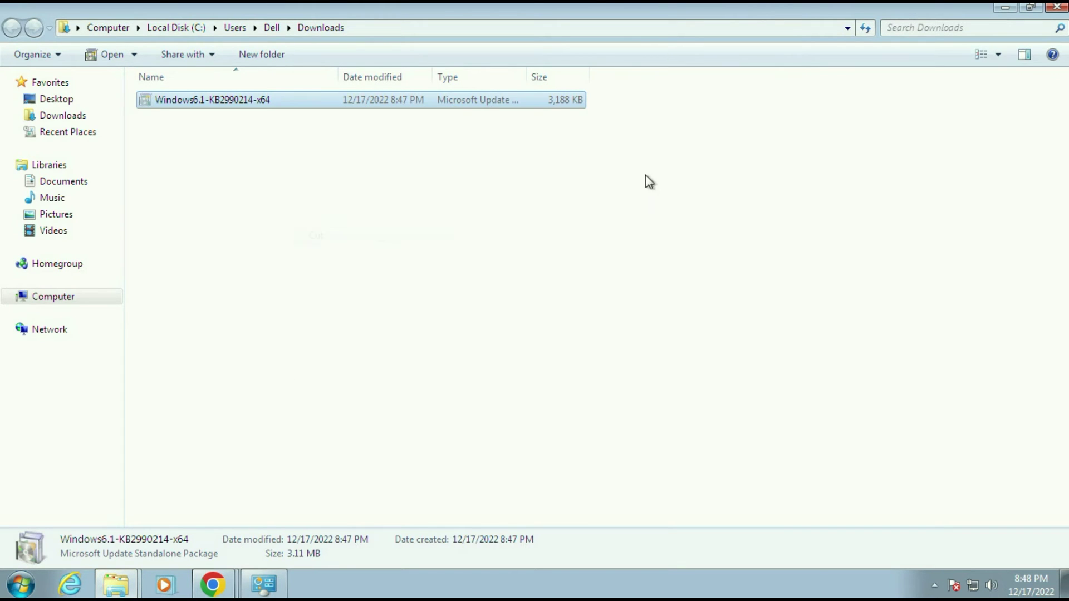
left_click(1012, 6)
left_click(1014, 7)
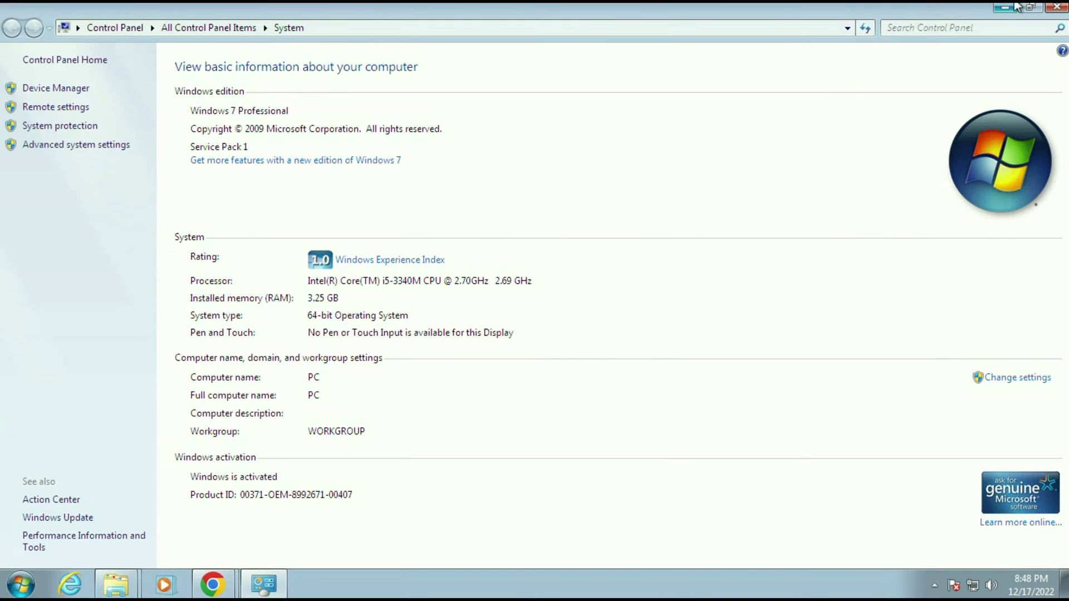
left_click(1007, 9)
left_click(1006, 9)
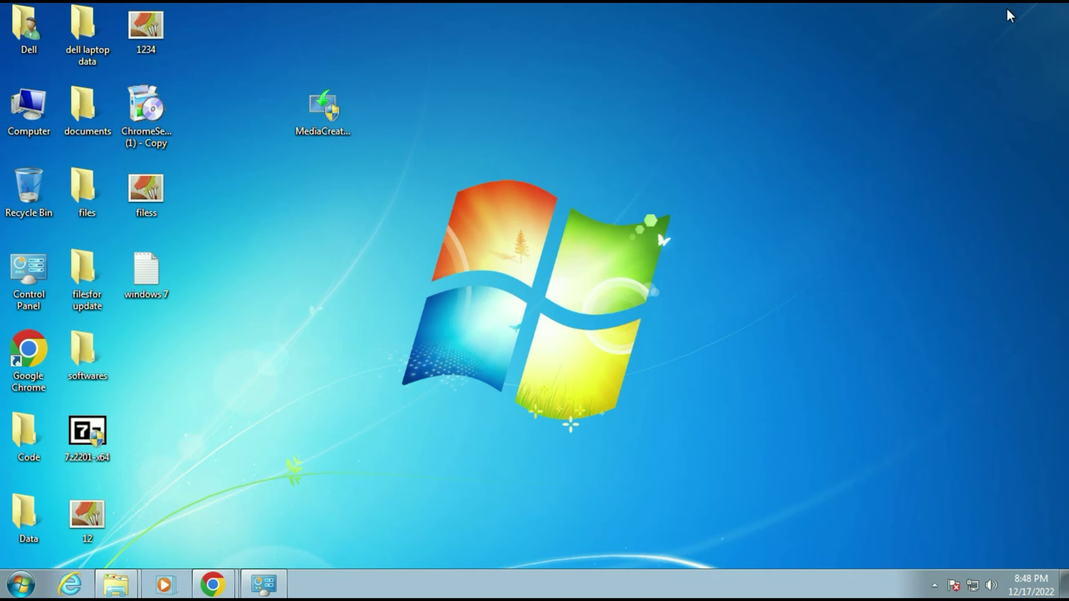
right_click(396, 276)
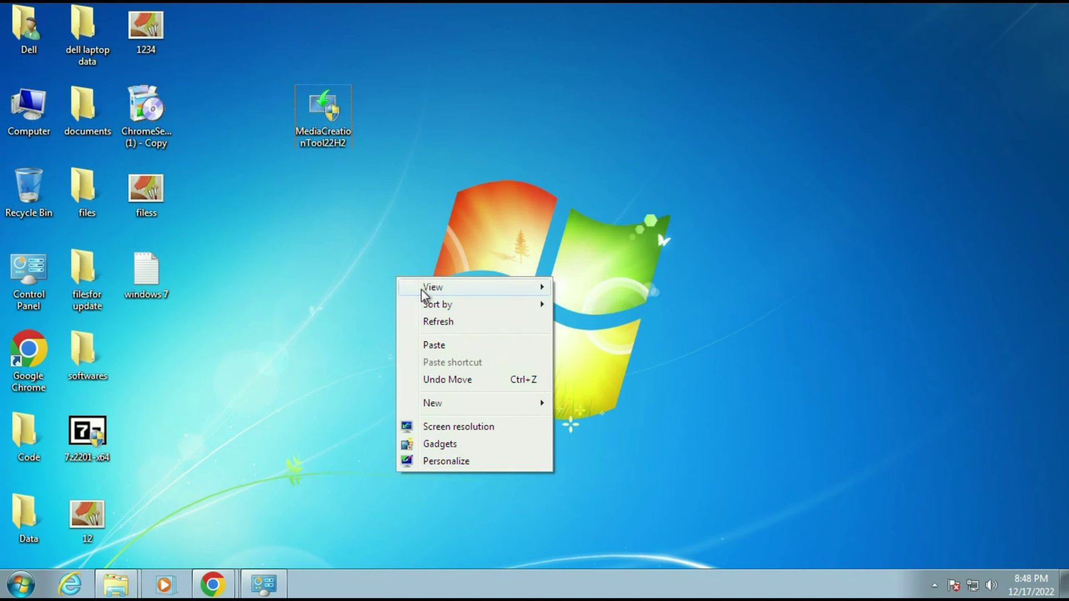
left_click(443, 345)
left_click_drag(391, 222, 341, 288)
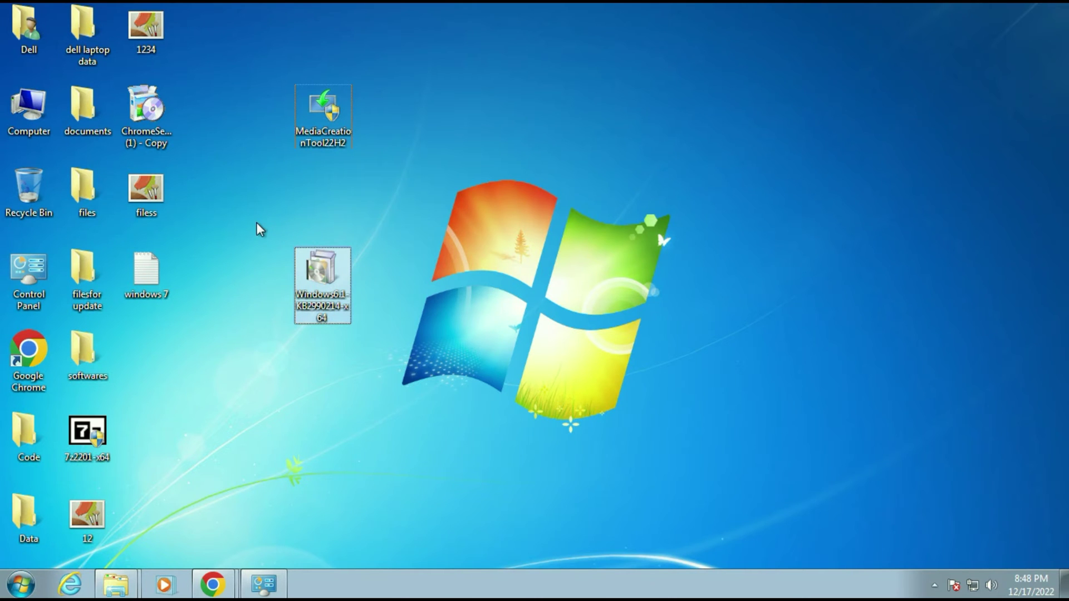
left_click_drag(256, 222, 396, 359)
left_click(419, 245)
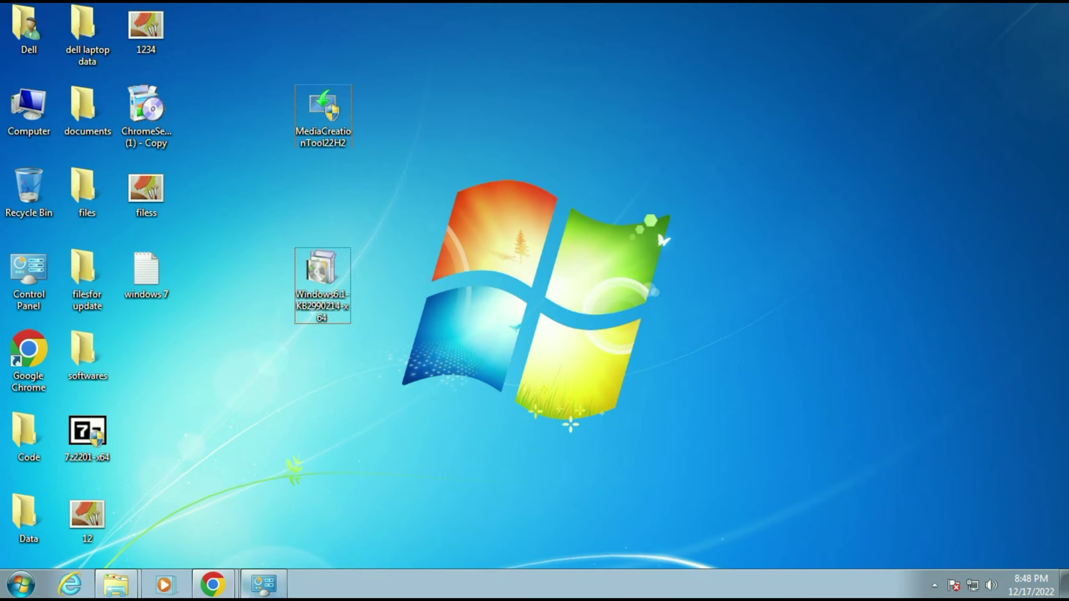
Scroll the support article to Update detail information and highlight the Service Pack 1 prerequisite.
mouse_move(218, 583)
left_click(222, 522)
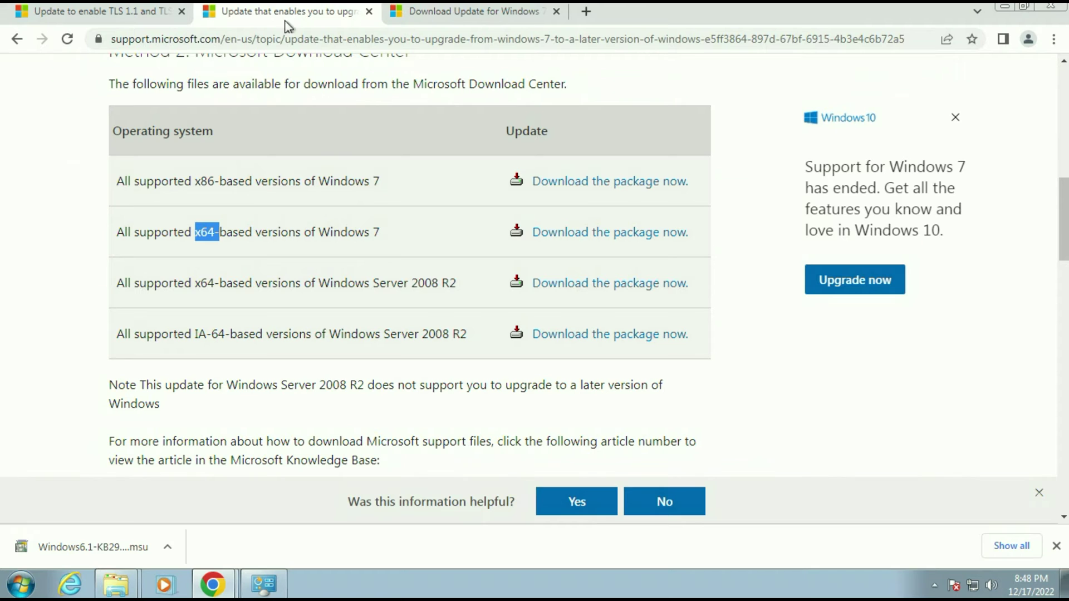
left_click(322, 225)
scroll(359, 279, "down", 8)
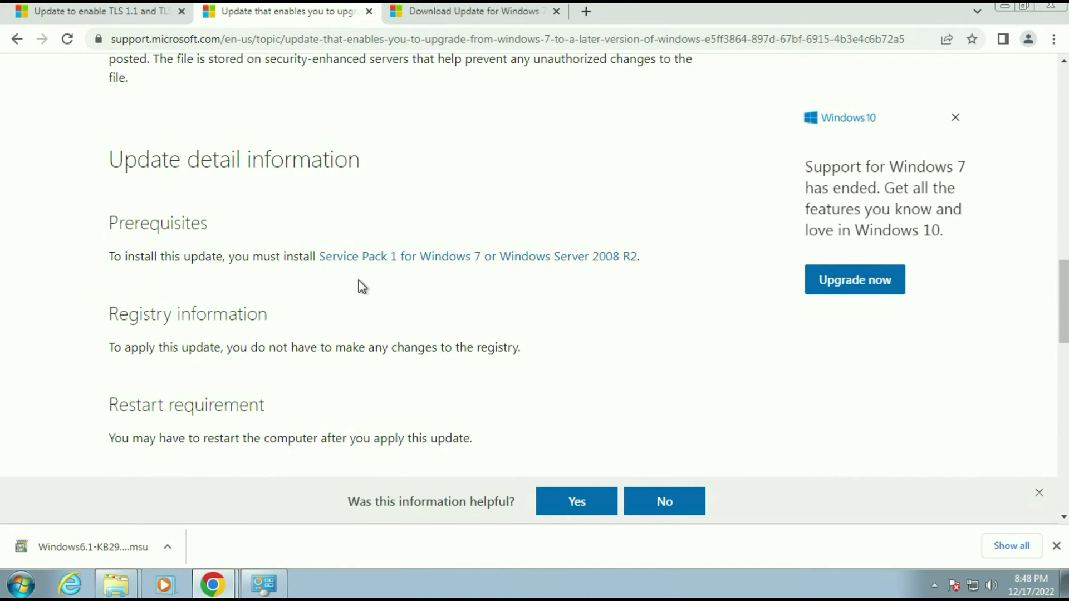
left_click_drag(109, 222, 230, 229)
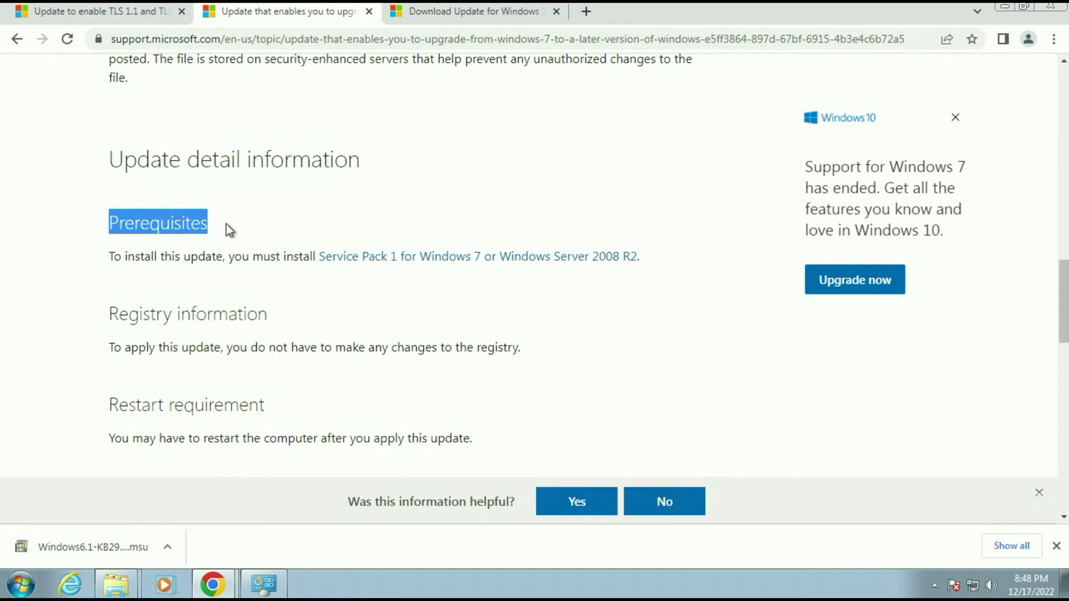
left_click(230, 234)
left_click_drag(108, 256, 306, 258)
left_click(338, 297)
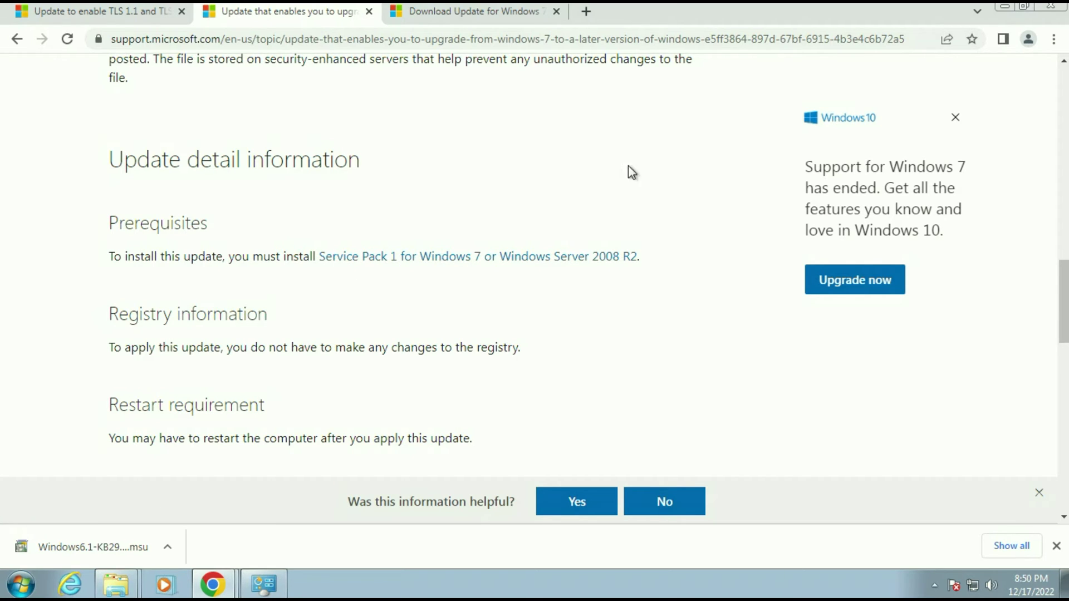
Open Computer's System properties maximized to confirm Service Pack 1, then minimize it.
mouse_move(115, 584)
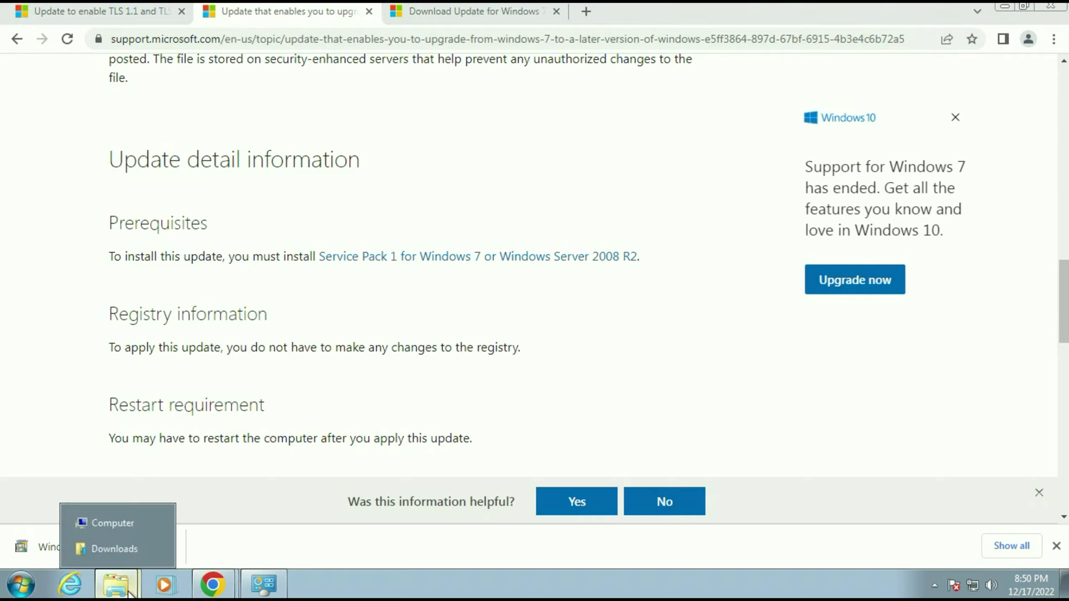
left_click(130, 525)
right_click(551, 273)
left_click(598, 439)
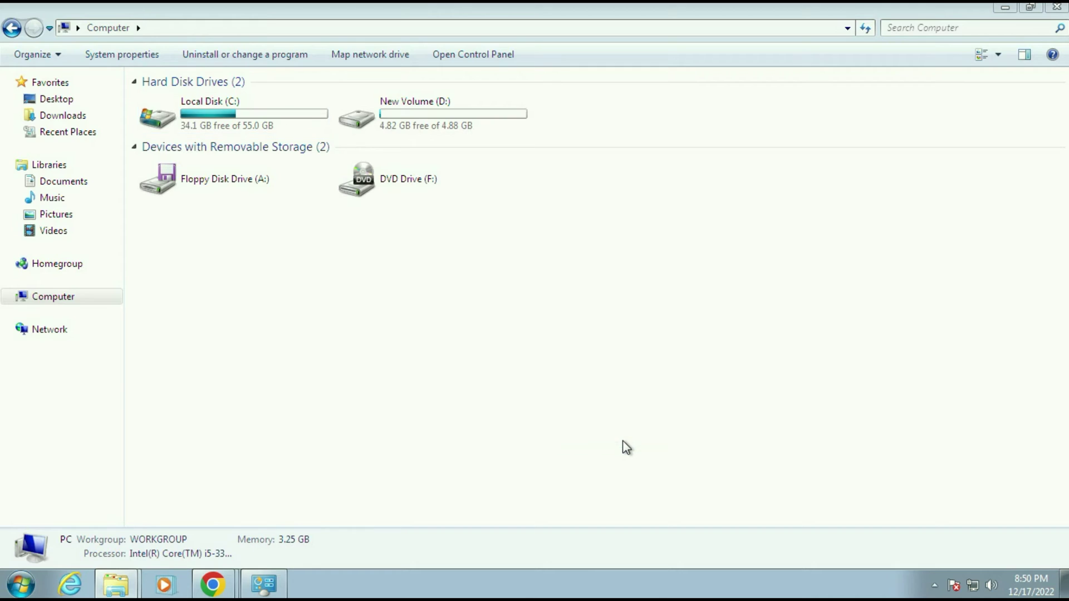
left_click(581, 12)
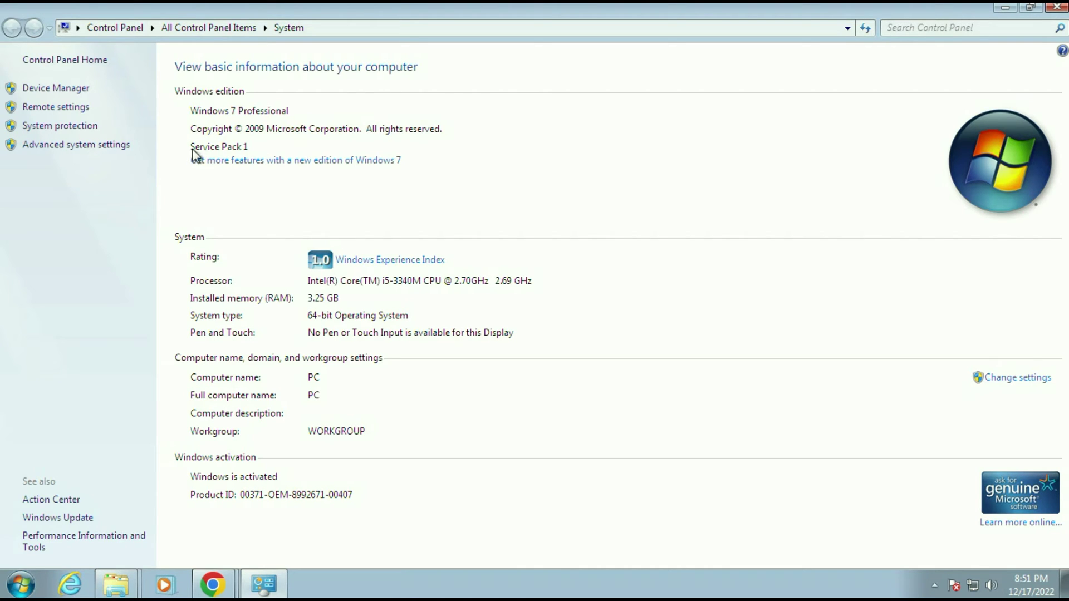
left_click(1006, 9)
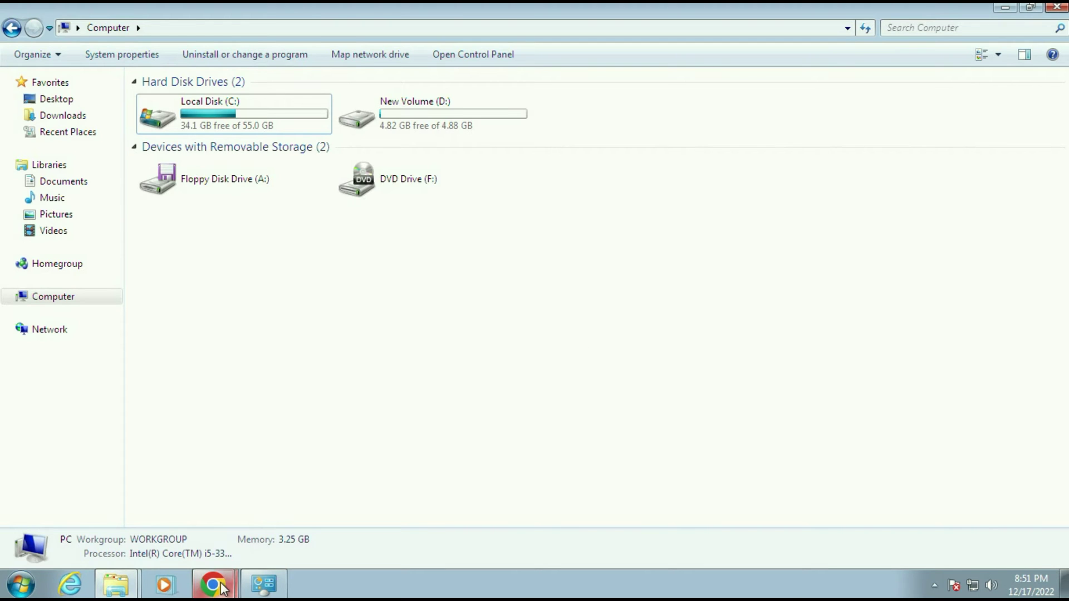
Follow the Service Pack 1 prerequisite link to the Install Windows 7 SP1 guide's Update Catalog steps.
mouse_move(221, 587)
left_click(245, 525)
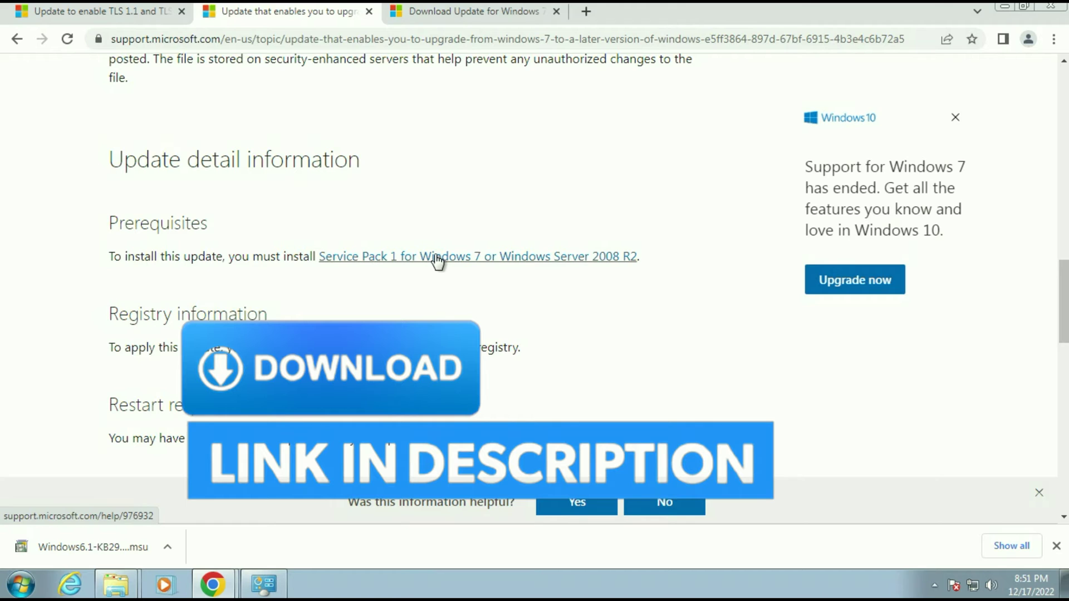
left_click(435, 257)
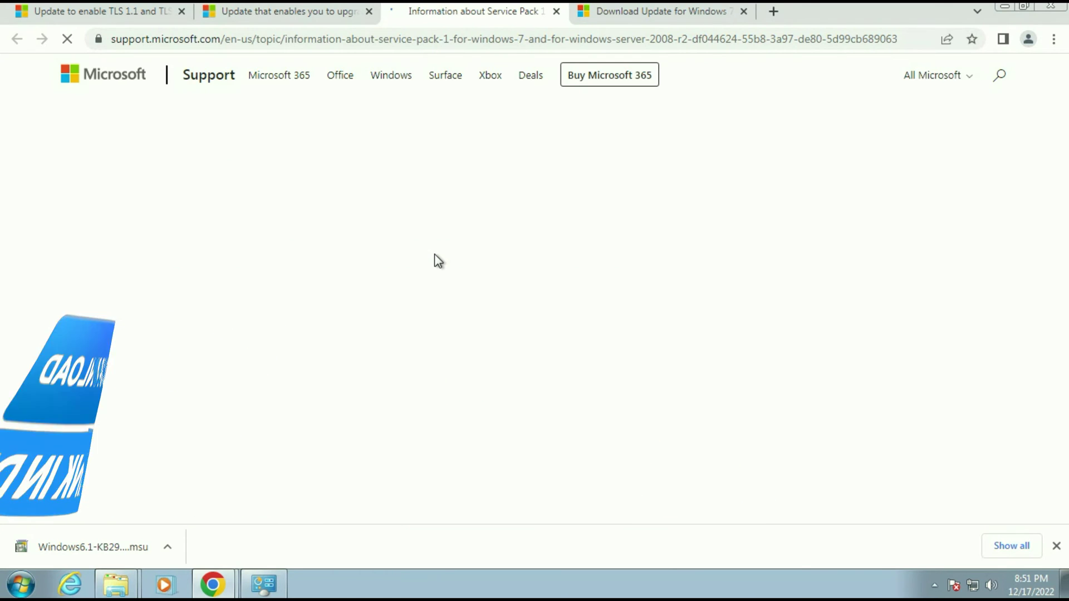
scroll(559, 283, "down", 8)
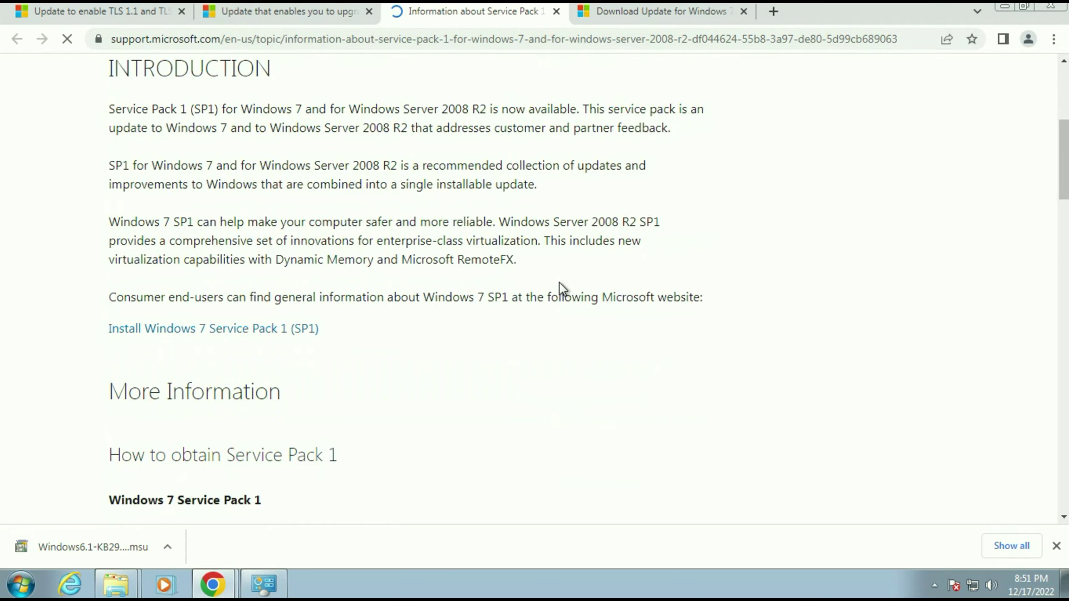
scroll(559, 282, "down", 3)
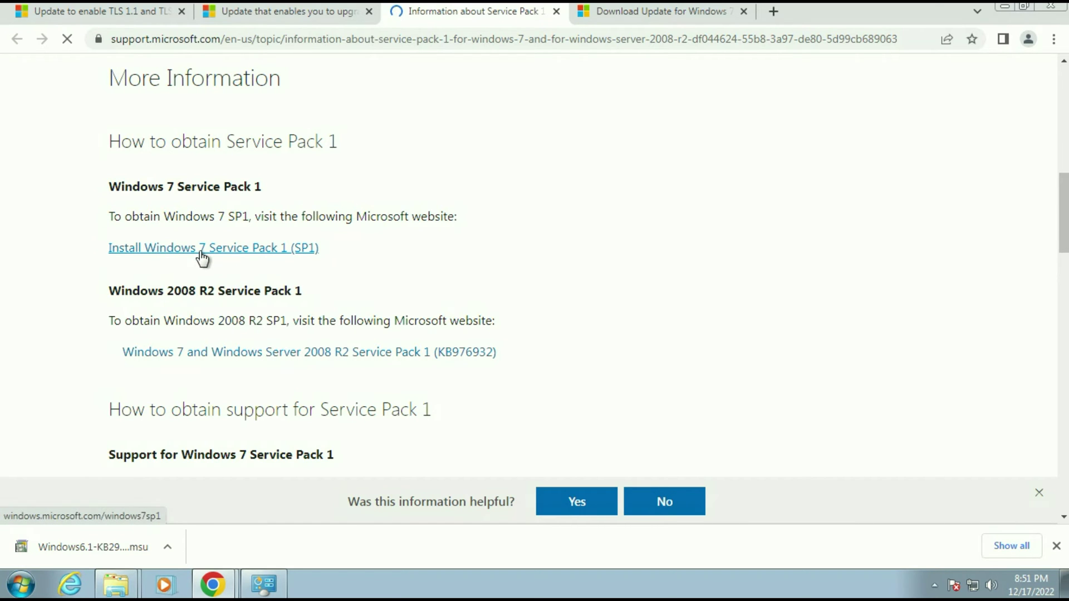
left_click(210, 252)
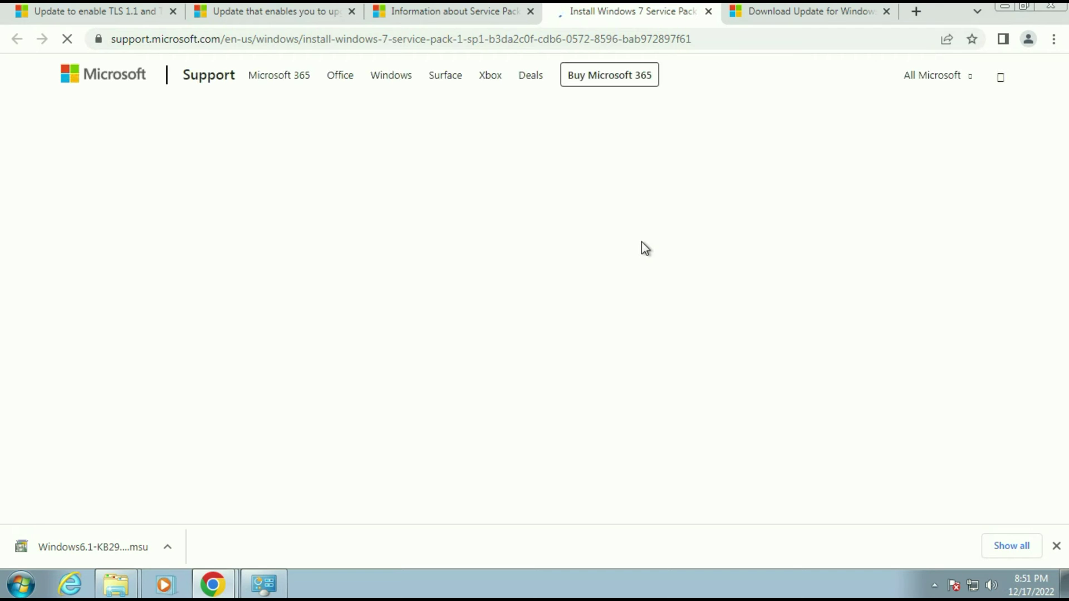
scroll(555, 306, "down", 15)
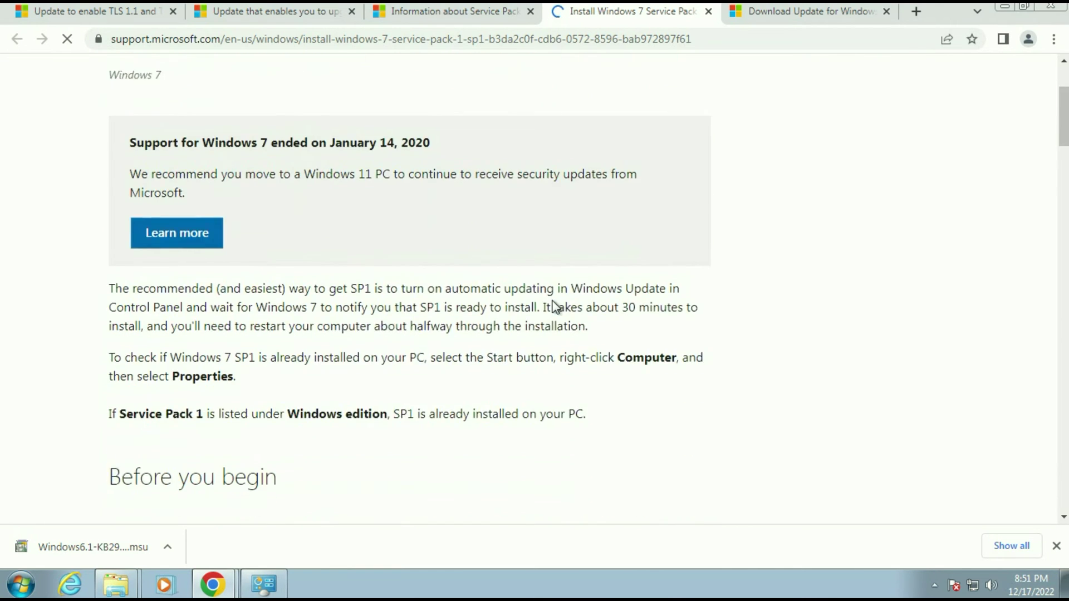
scroll(530, 246, "down", 11)
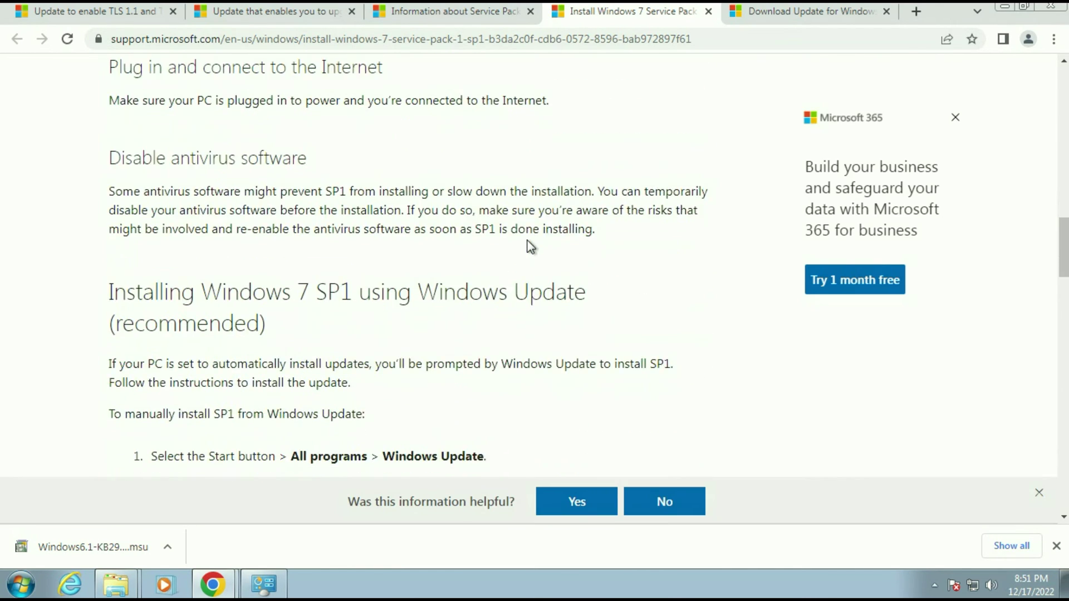
scroll(531, 246, "down", 6)
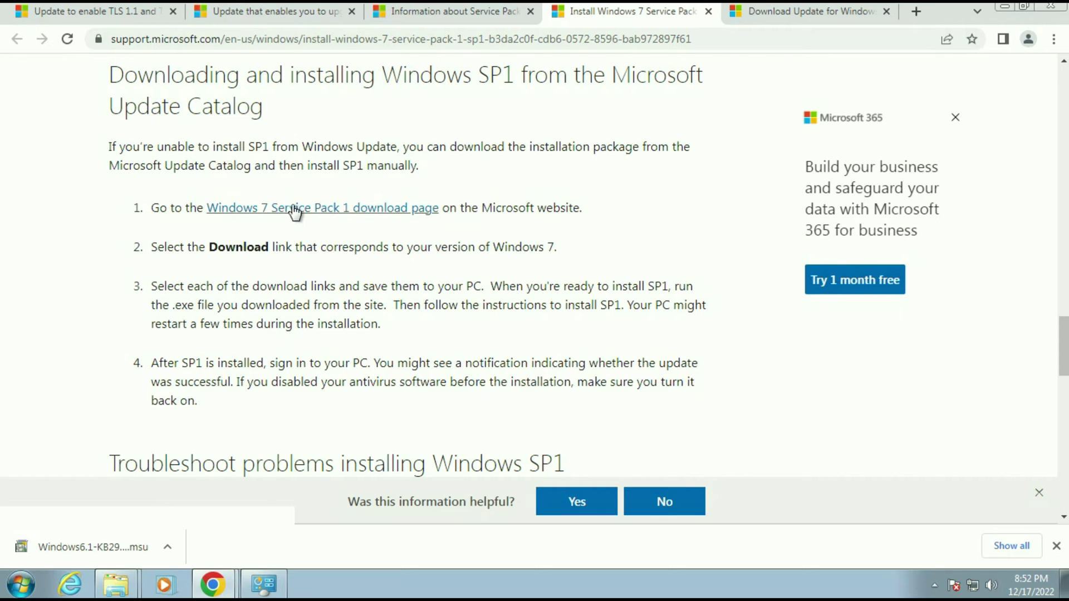
Follow the 'Windows 7 Service Pack 1 download page' link to the KB976932 catalog results.
left_click(387, 214)
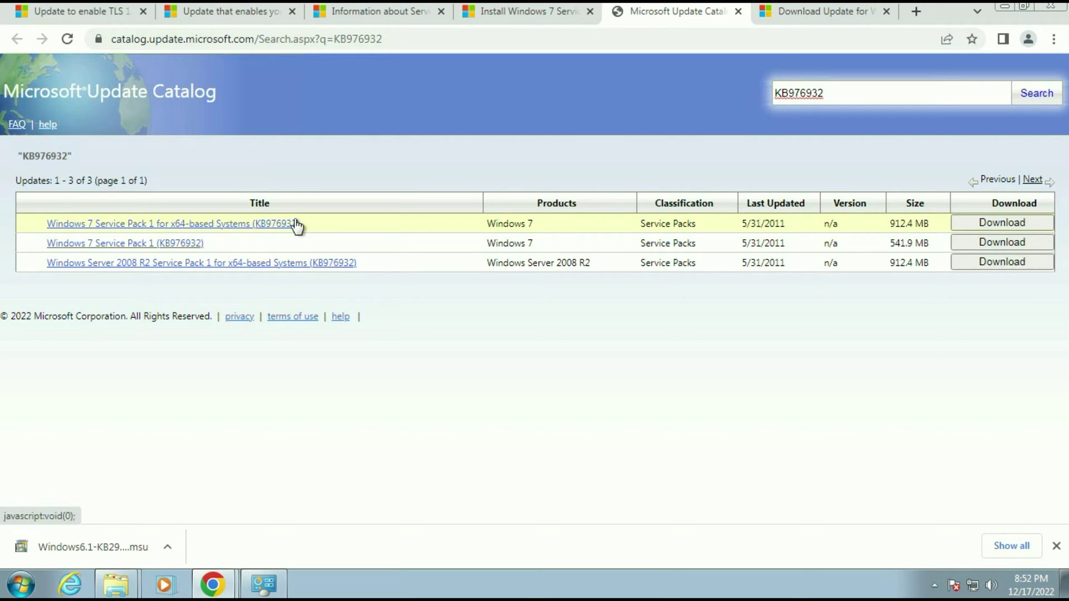
List the x64 Service Pack 1 download files and save the .msu file to Downloads.
left_click(1001, 225)
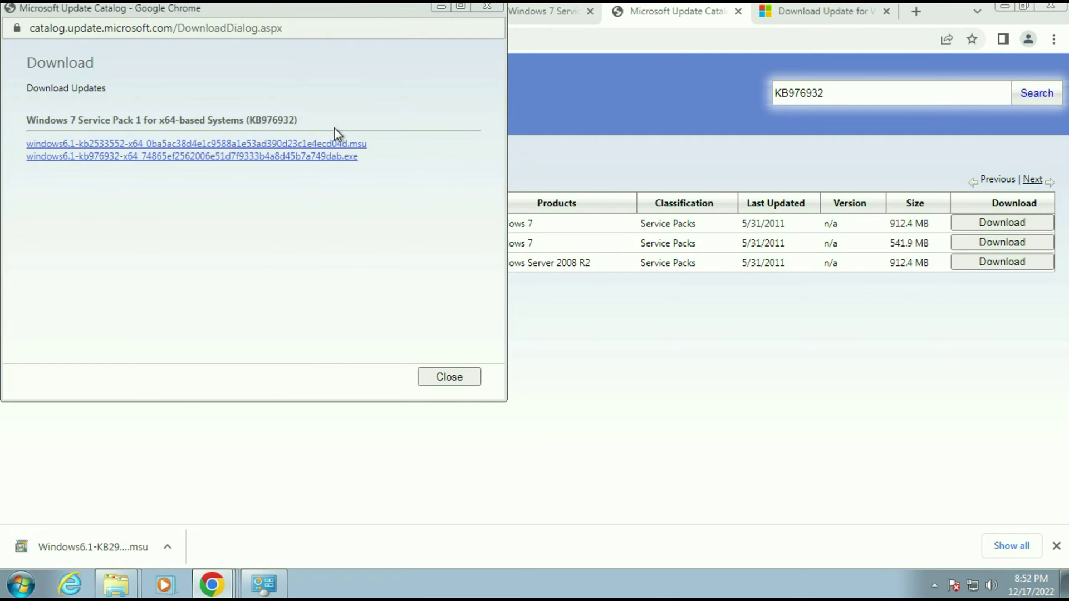
right_click(355, 148)
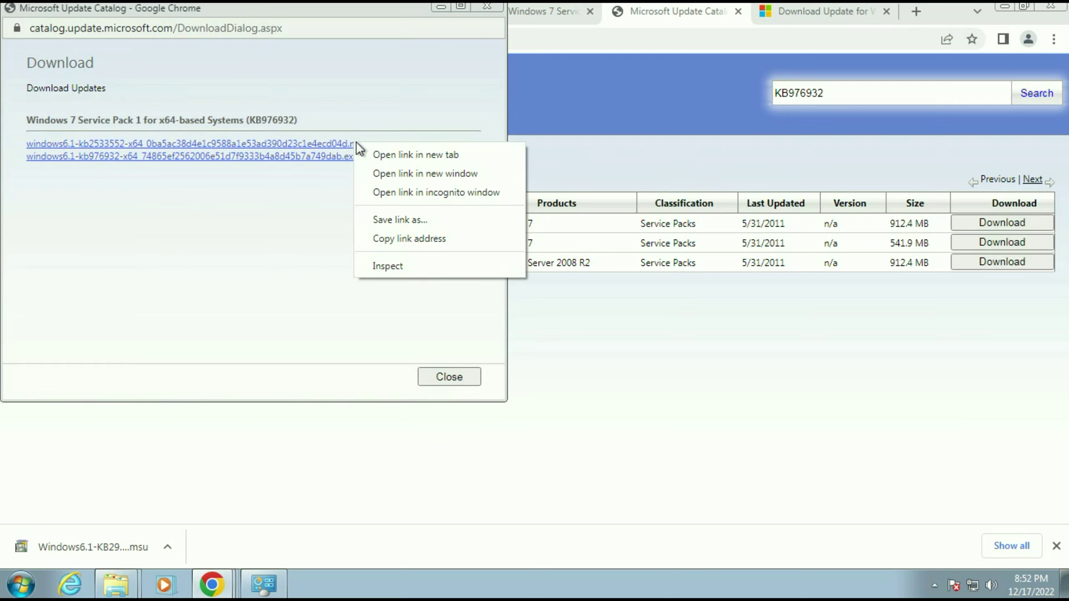
left_click(388, 222)
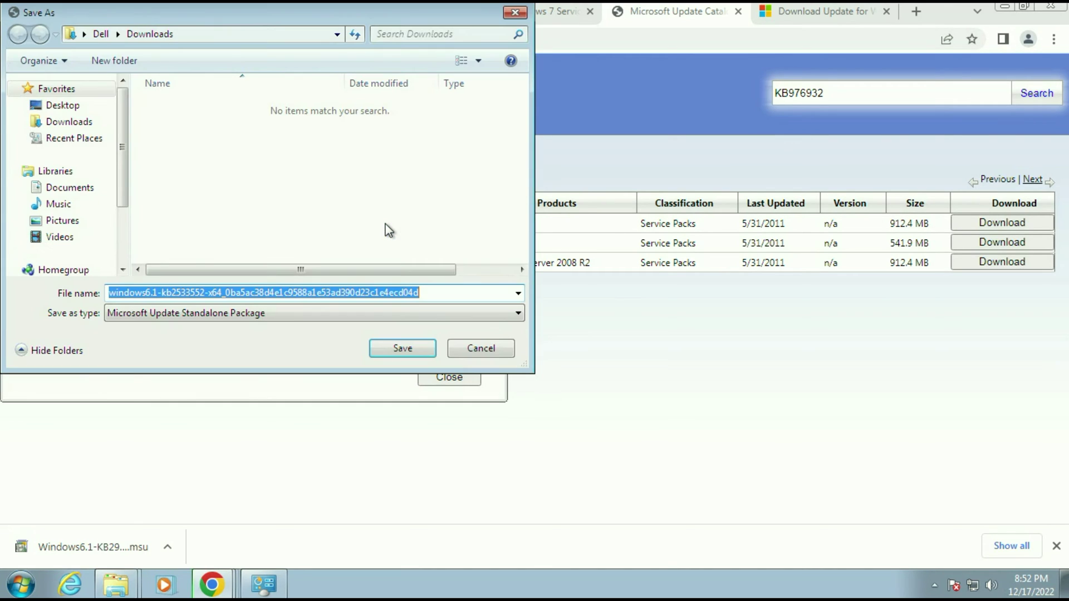
left_click(392, 346)
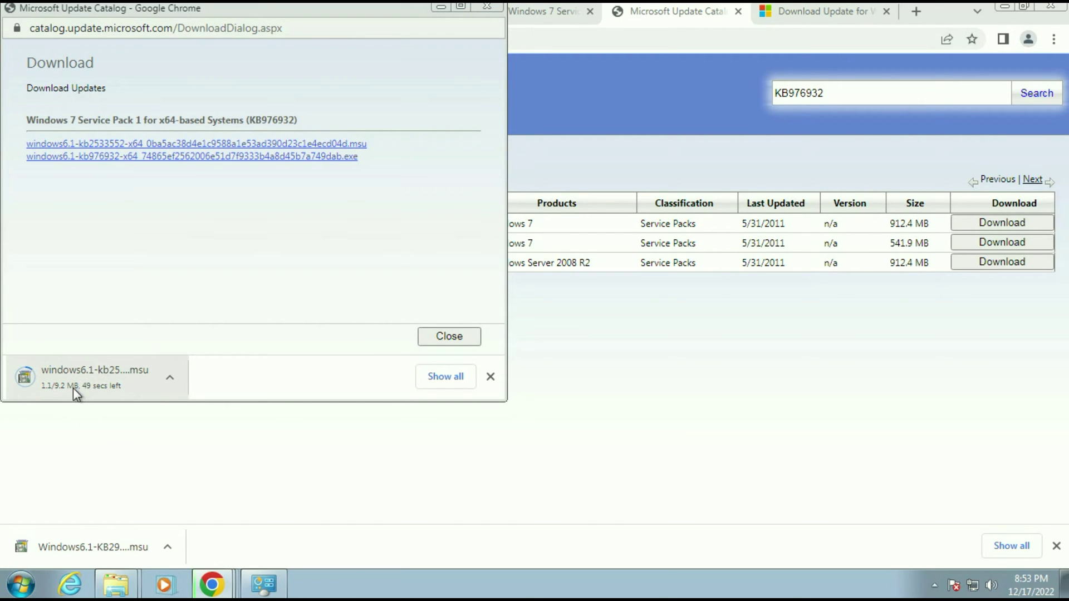
Save the KB976932 service pack .exe file as well.
right_click(319, 157)
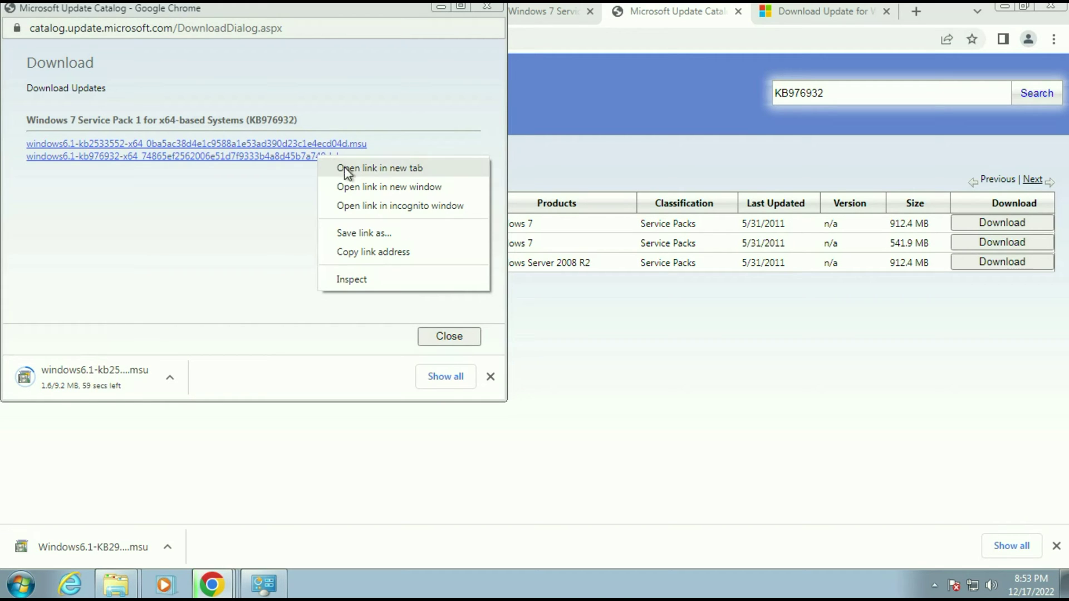
left_click(366, 237)
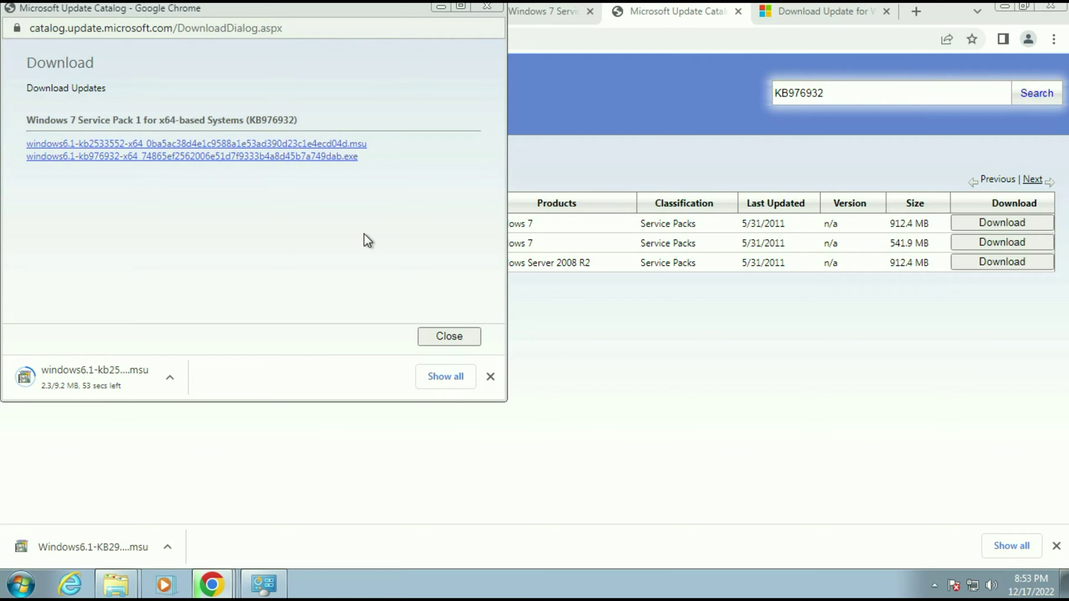
left_click(399, 354)
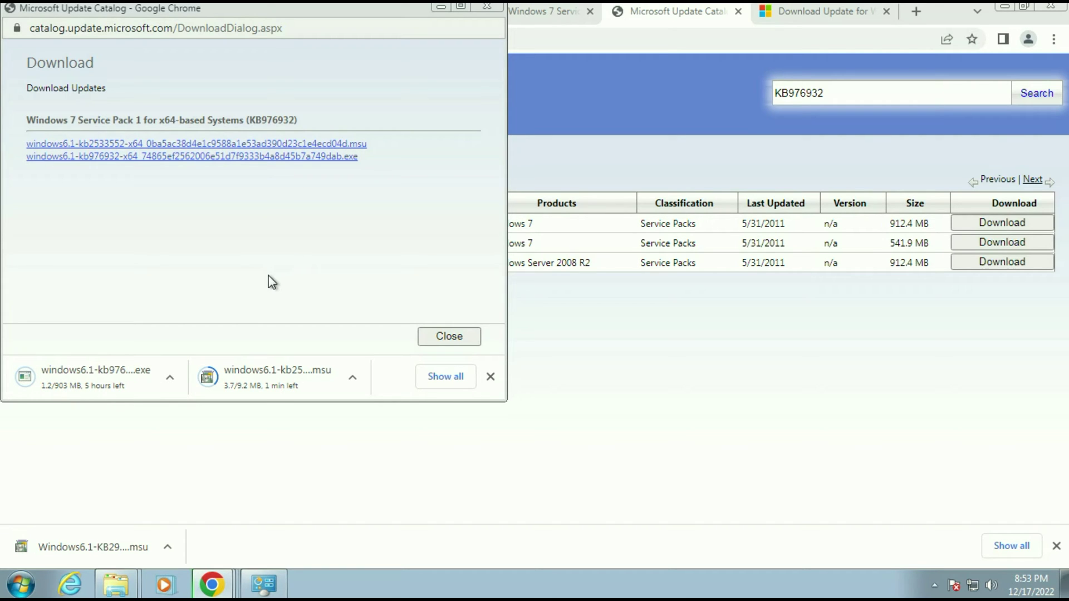
Cancel both the .msu and the .exe downloads from the downloads bar.
left_click(352, 377)
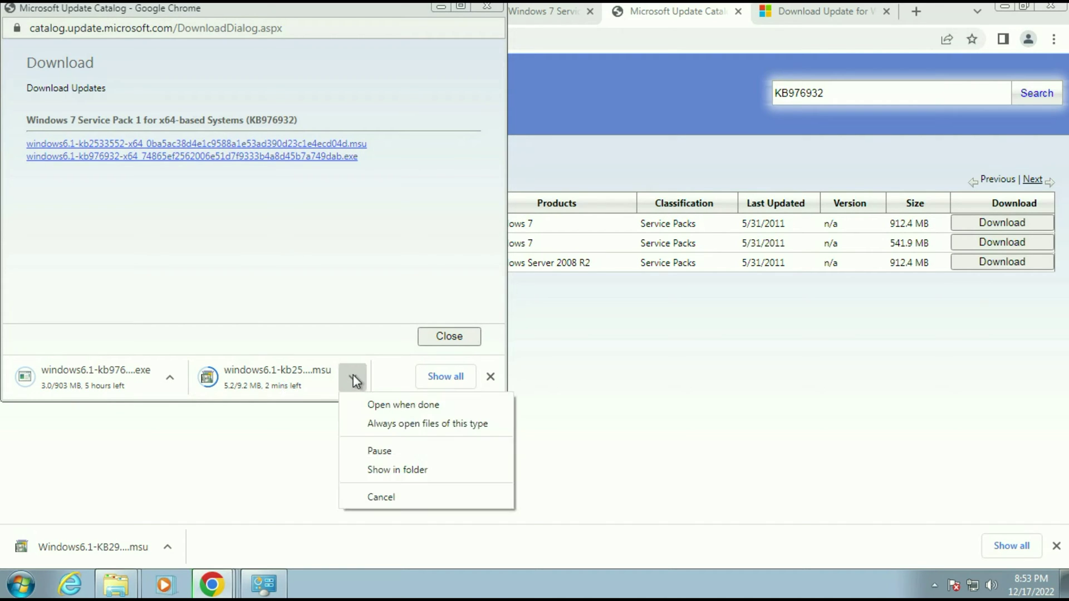
left_click(383, 496)
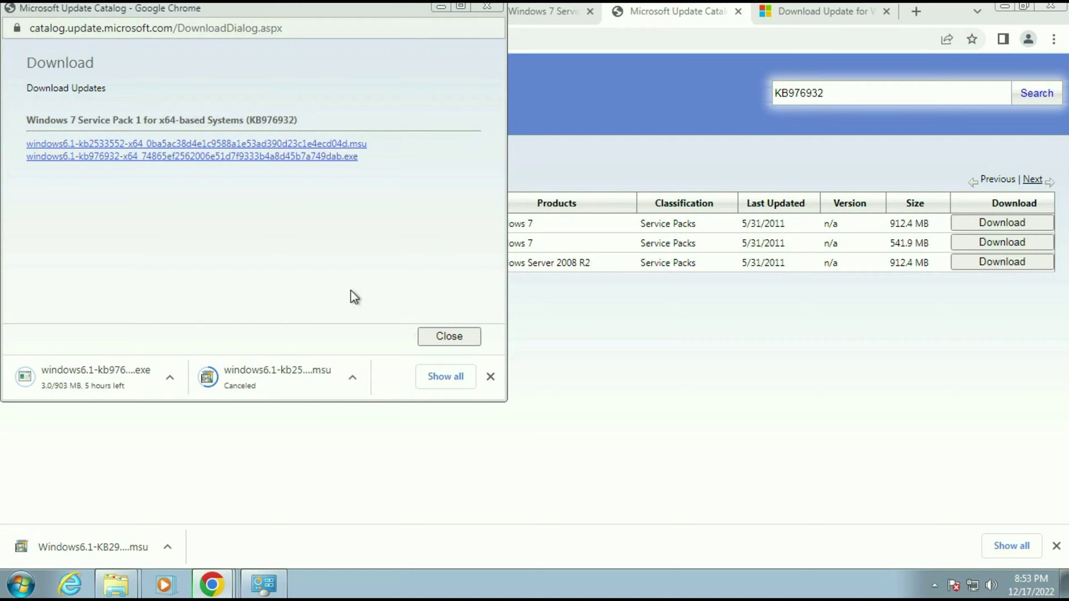
left_click(169, 377)
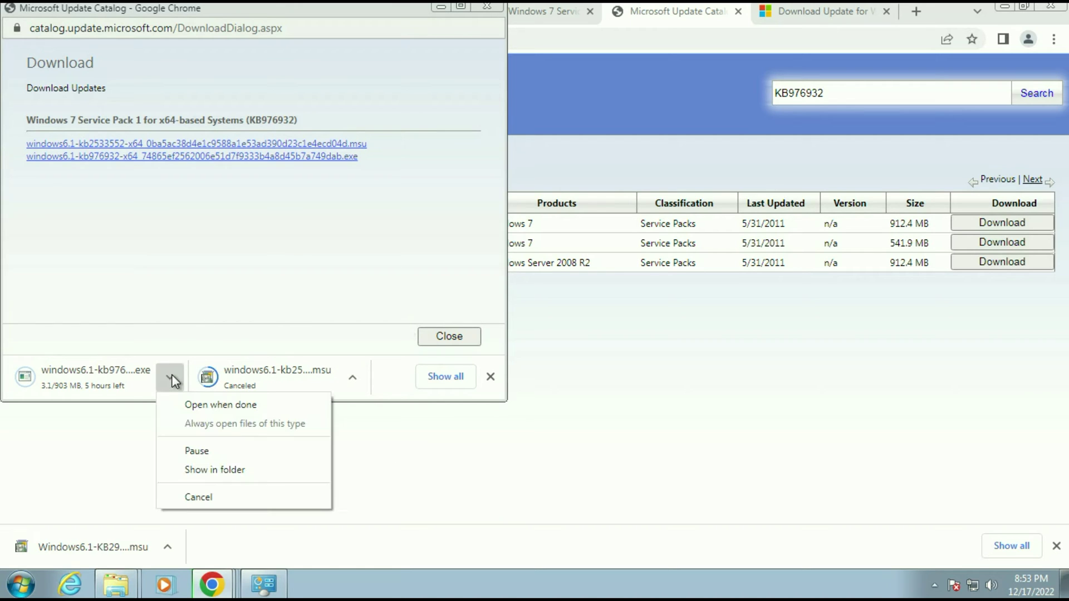
left_click(203, 499)
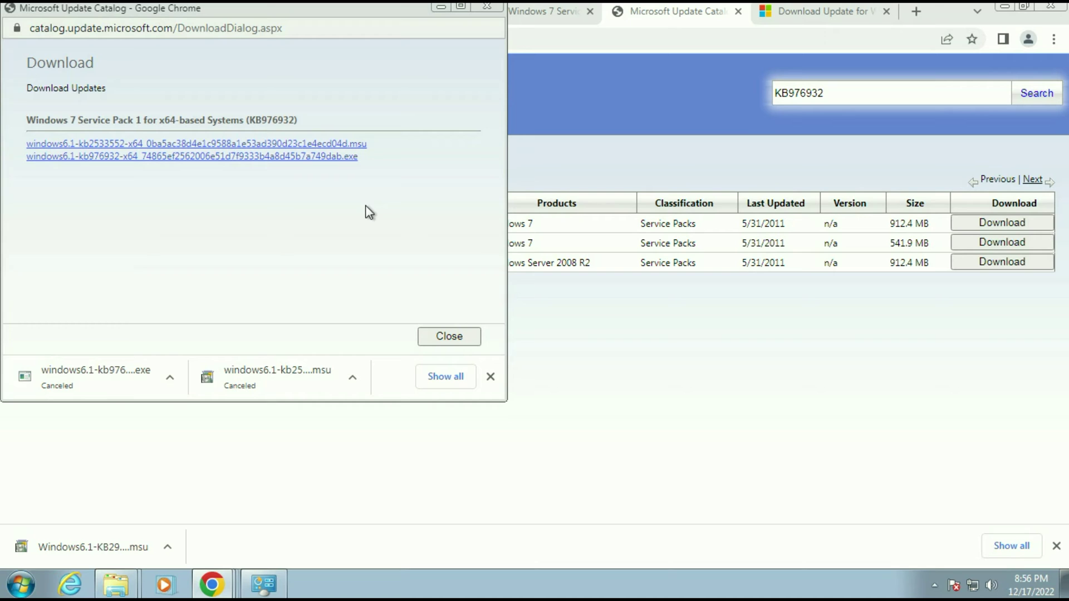
Minimise the download popup, both browser windows and the Computer window to reveal the desktop.
left_click(440, 8)
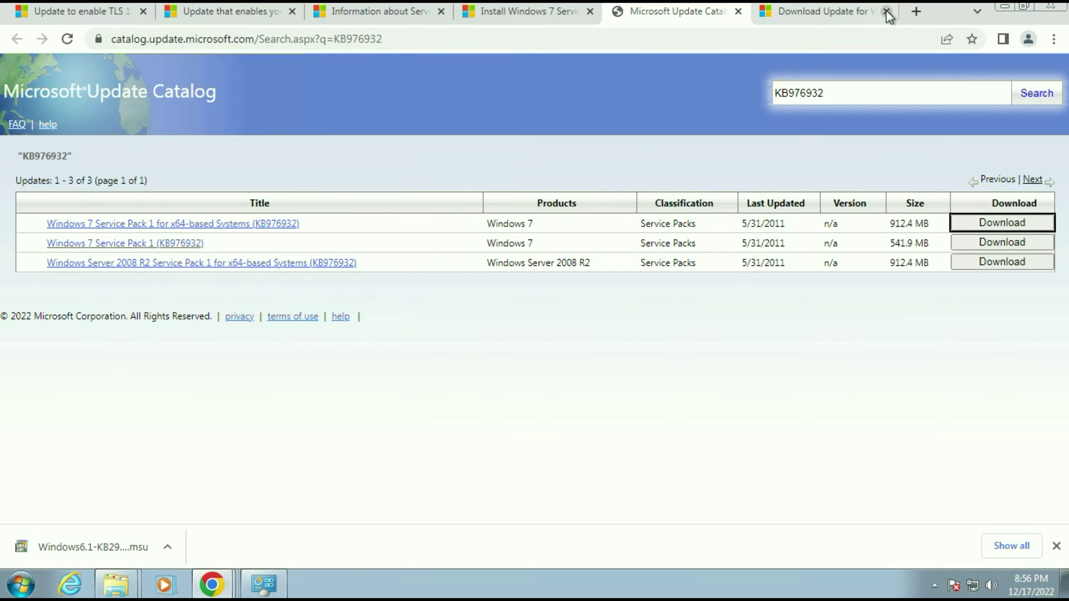
left_click(1005, 6)
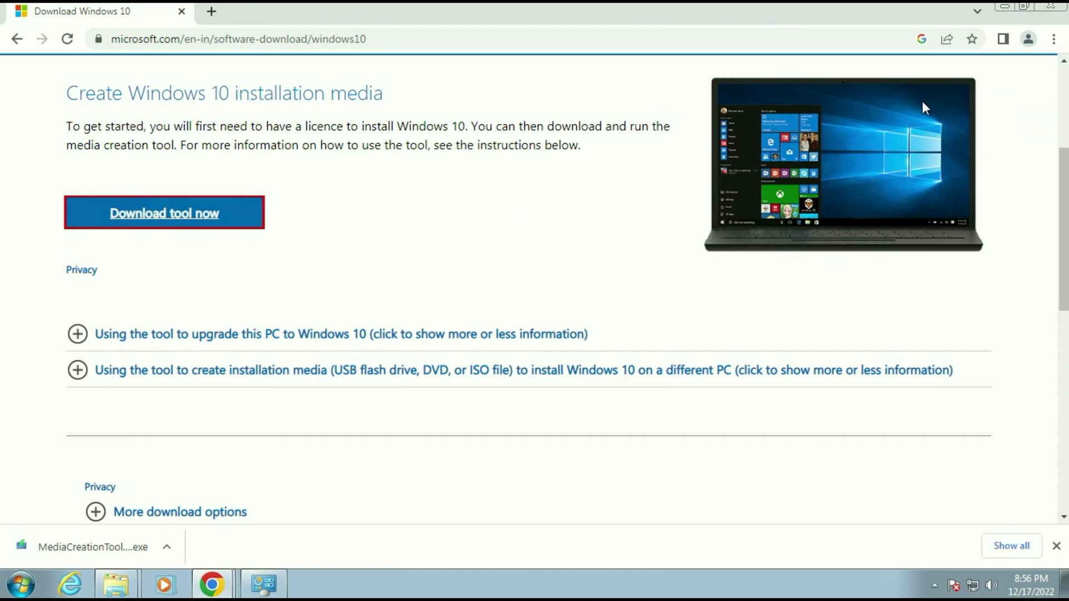
left_click(1006, 8)
left_click(1005, 8)
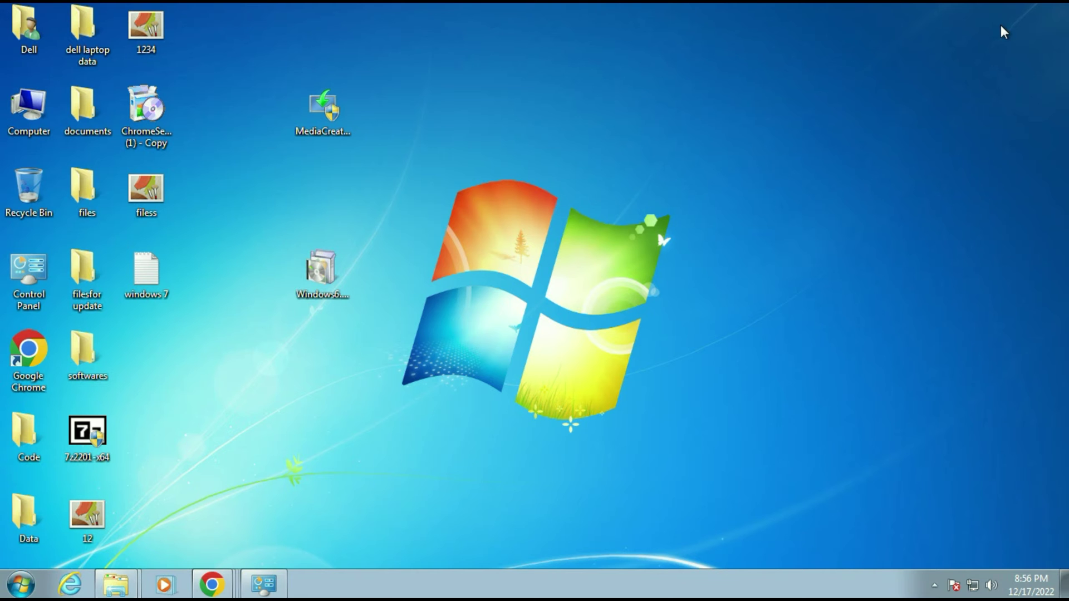
Run the Windows6.1-KB2990214 update file from the desktop, confirm, and close when complete.
left_click_drag(252, 220, 444, 298)
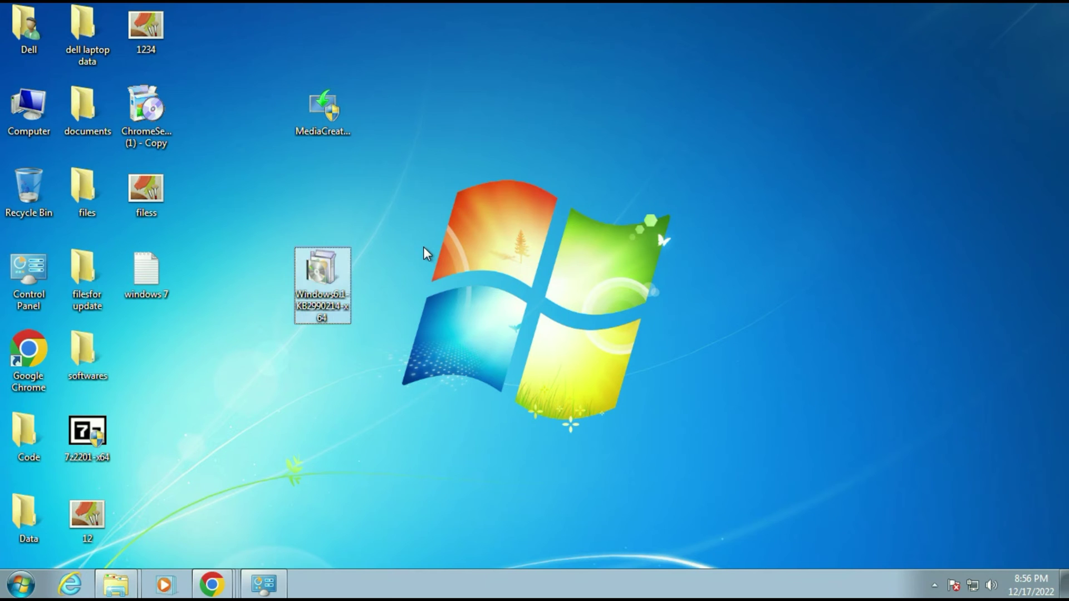
double_click(326, 284)
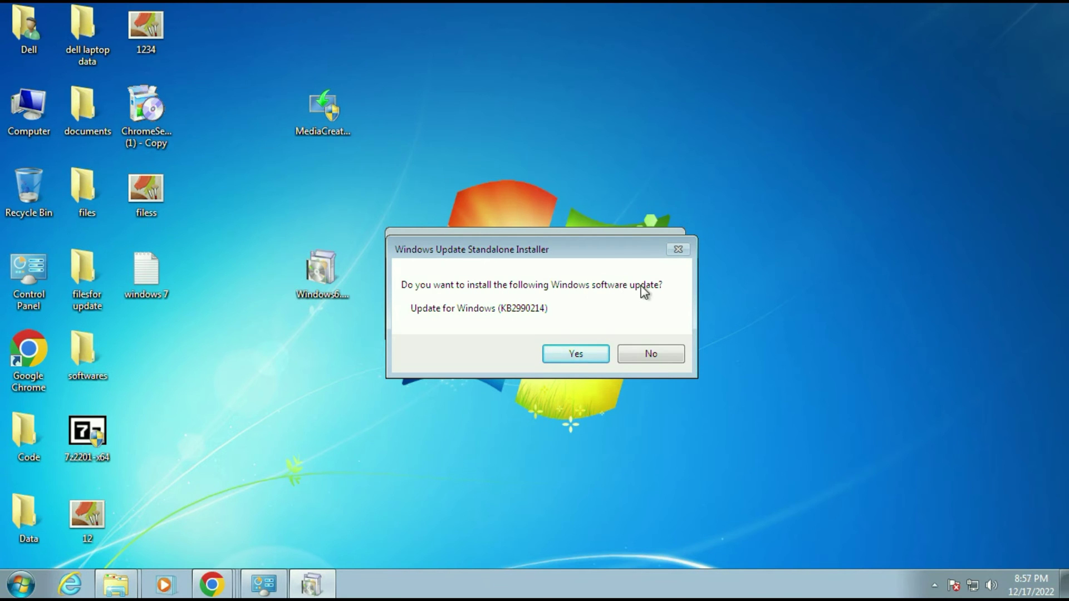
left_click(571, 359)
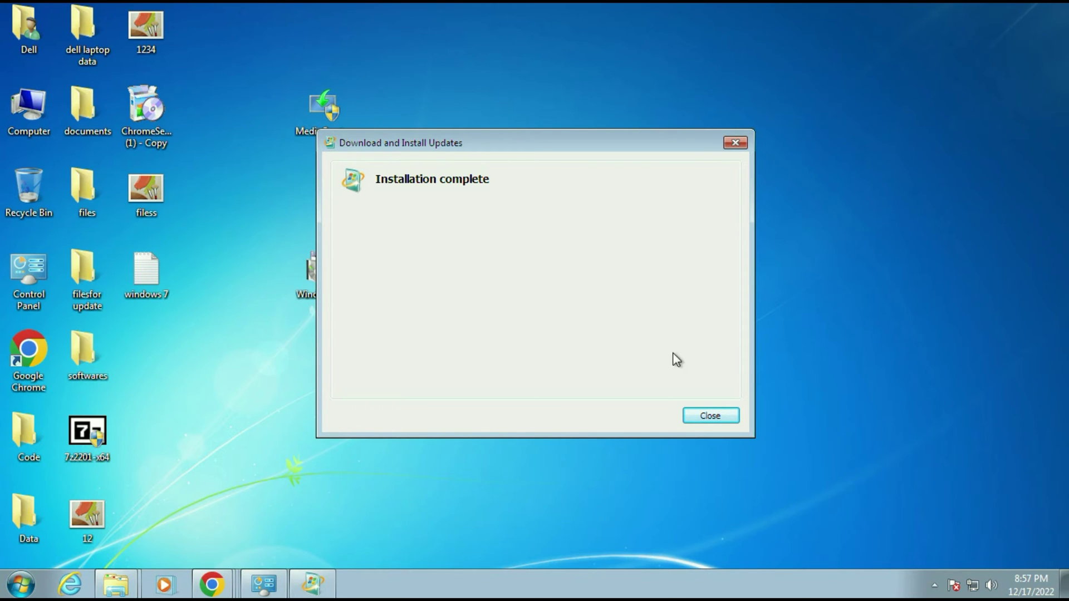
left_click(719, 416)
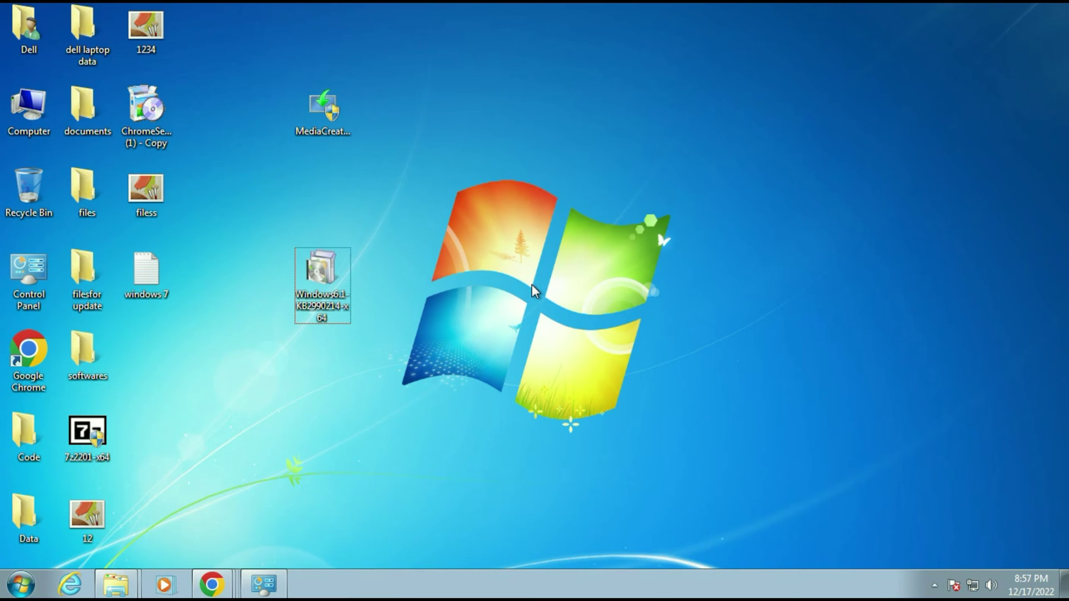
Bring the Update Catalog Chrome window forward and switch to the TLS 1.1/1.2 article tab.
left_click(217, 588)
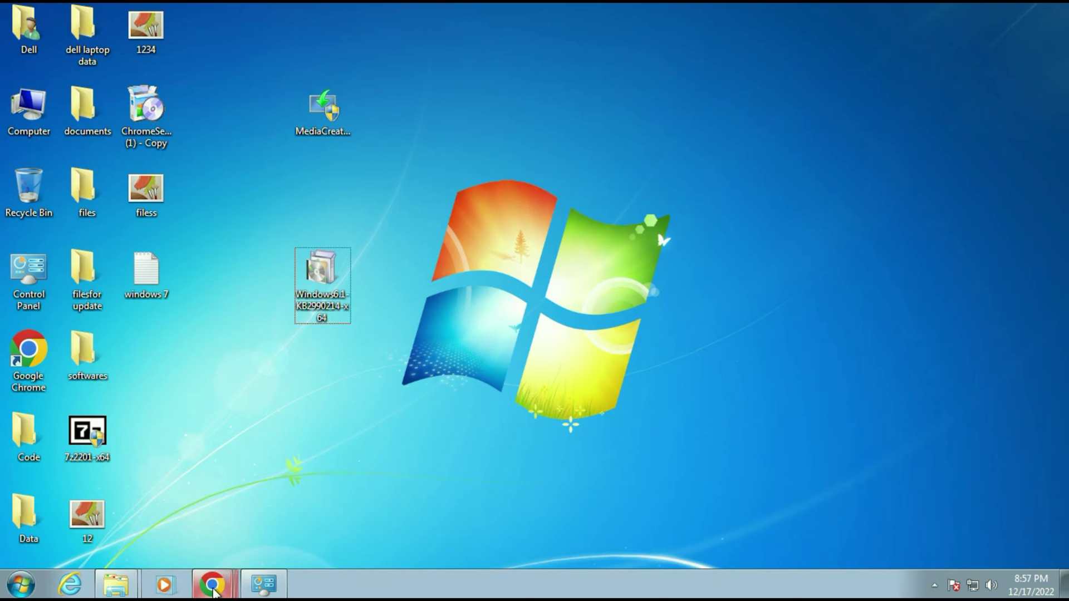
left_click(236, 521)
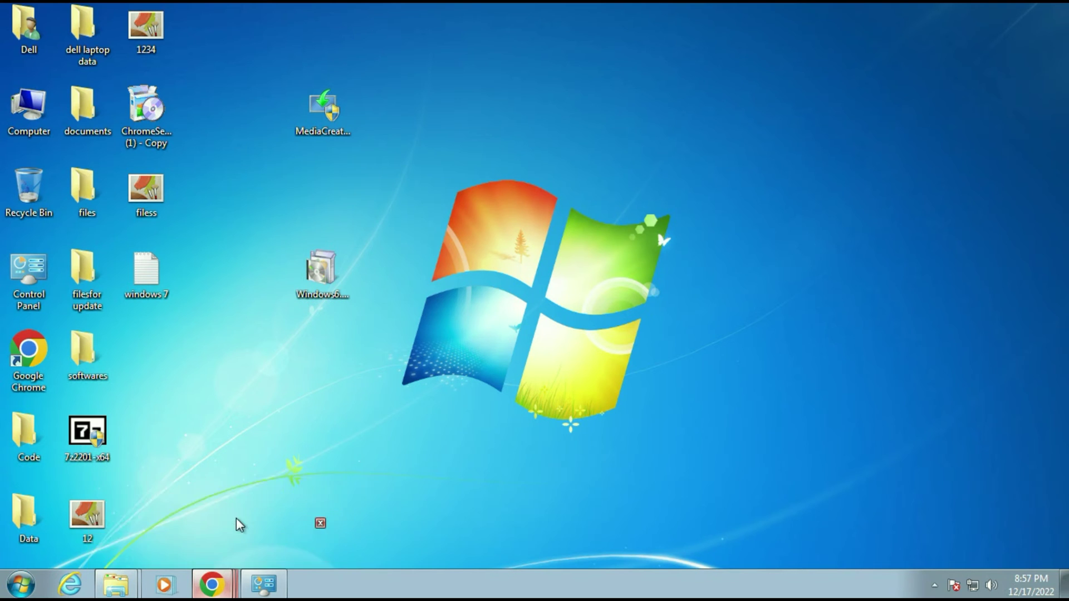
left_click(220, 585)
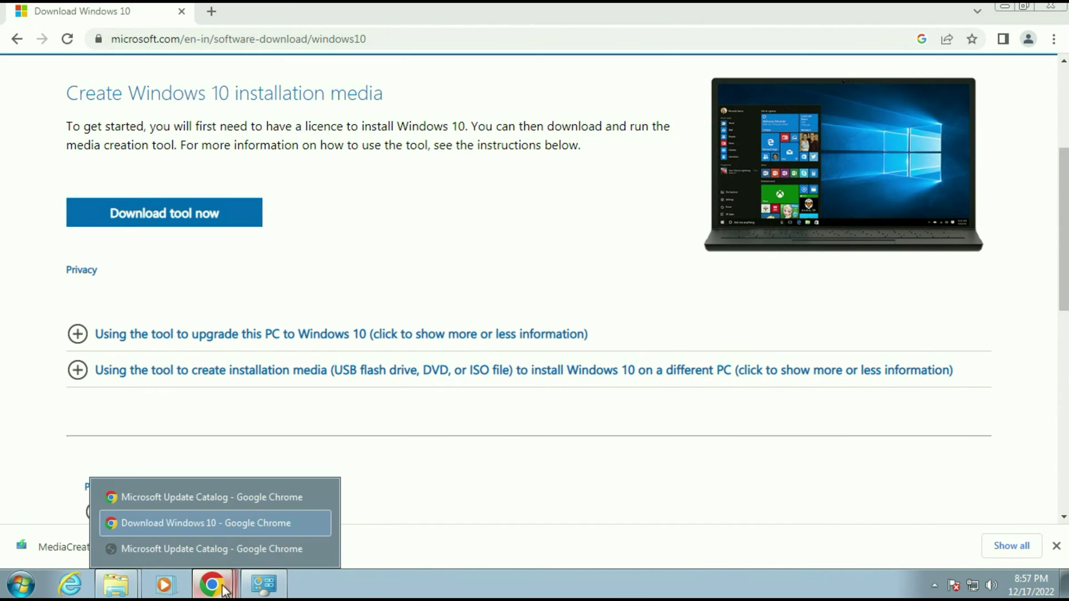
left_click(227, 498)
left_click(112, 14)
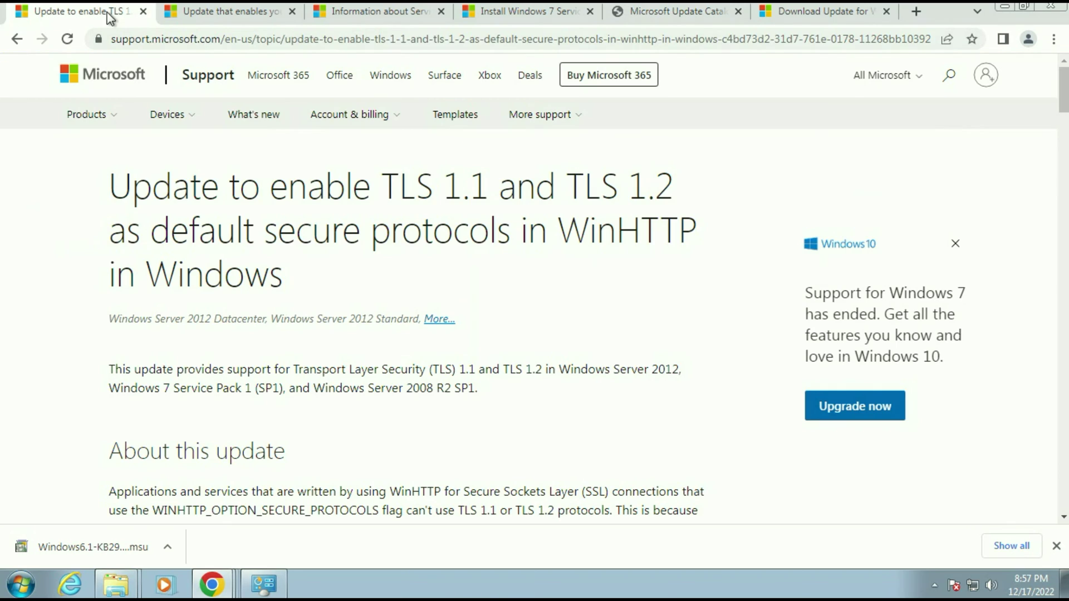
Jump to the article's Easy fix section and download the Easy fix package.
left_click_drag(381, 184, 674, 179)
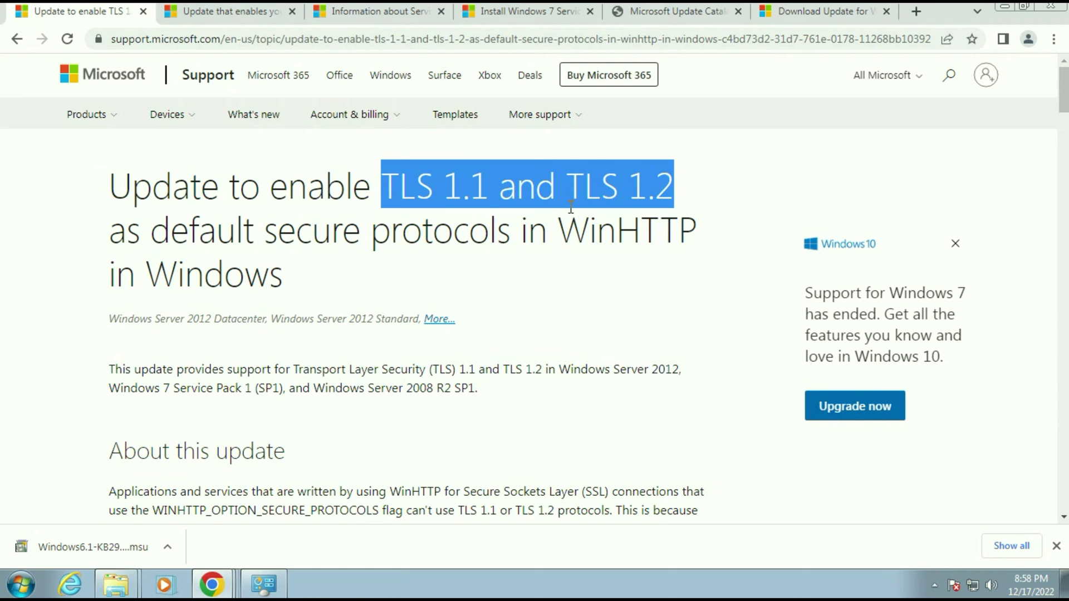
scroll(489, 286, "down", 10)
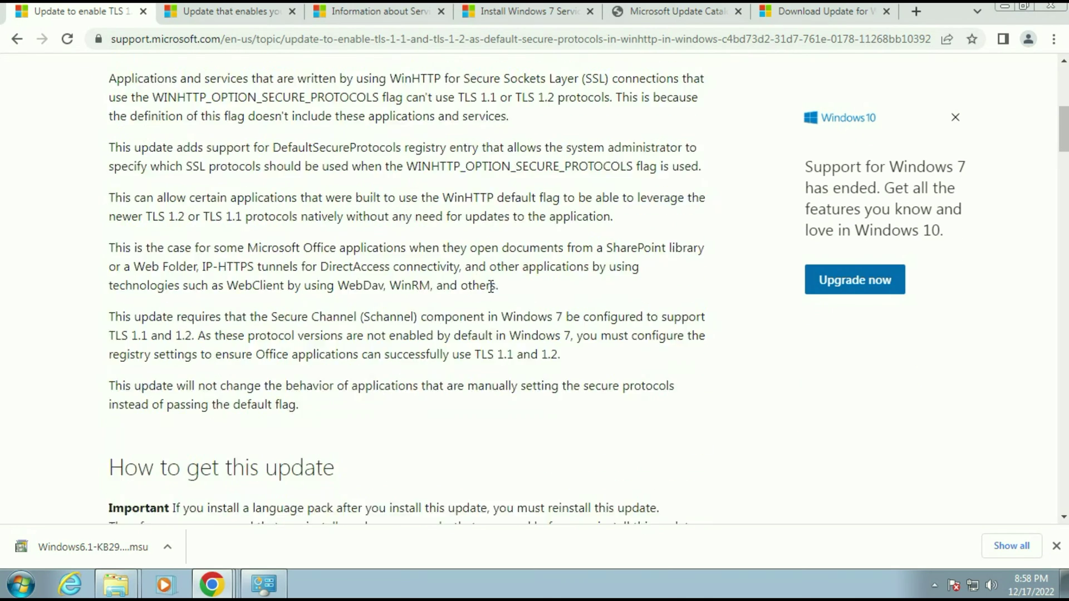
scroll(489, 287, "down", 5)
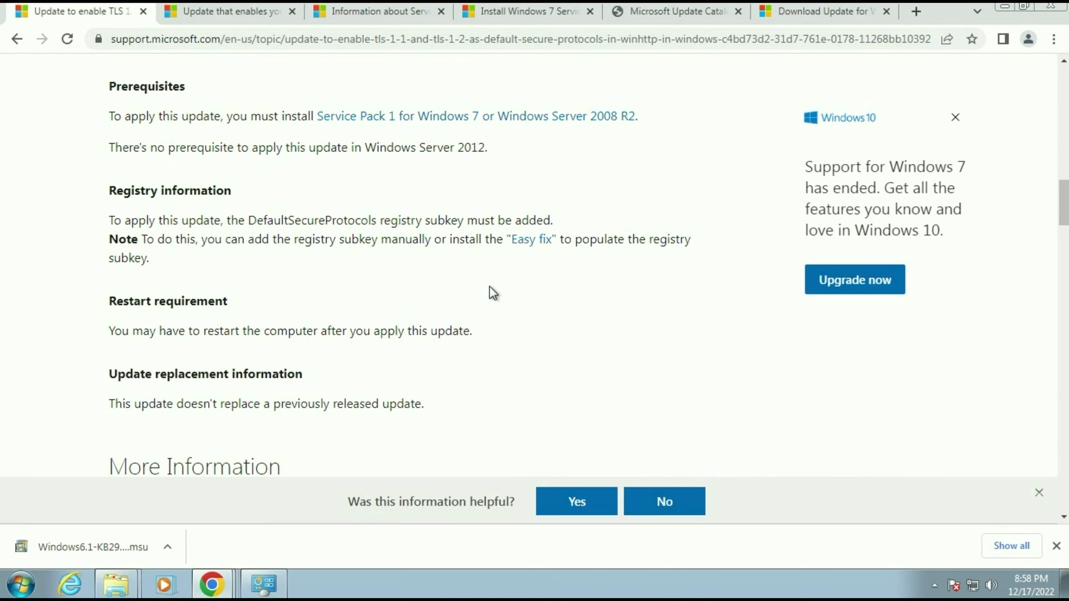
left_click(542, 247)
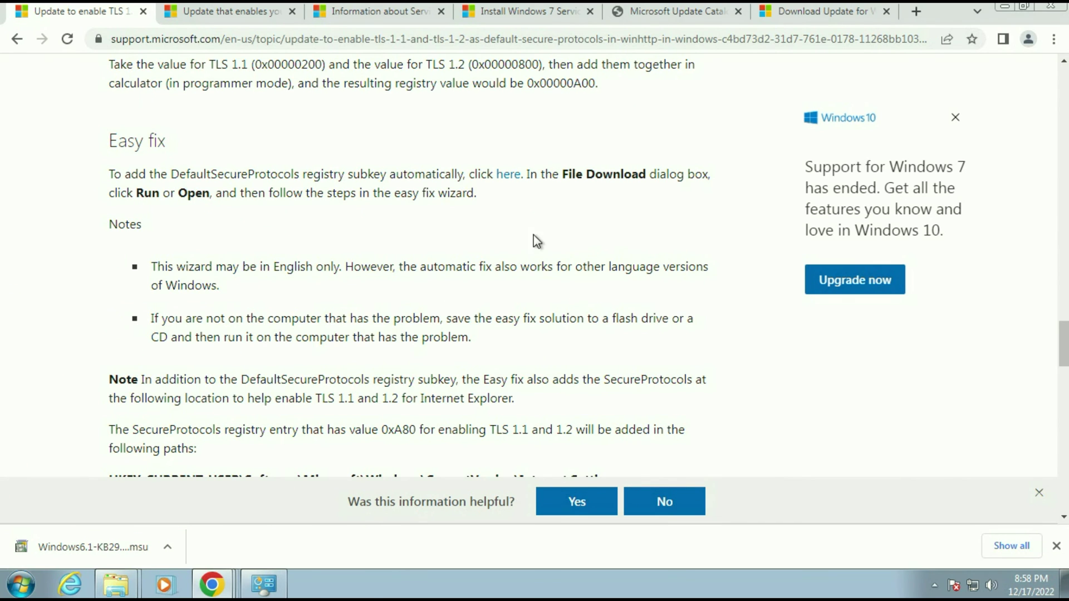
left_click(509, 177)
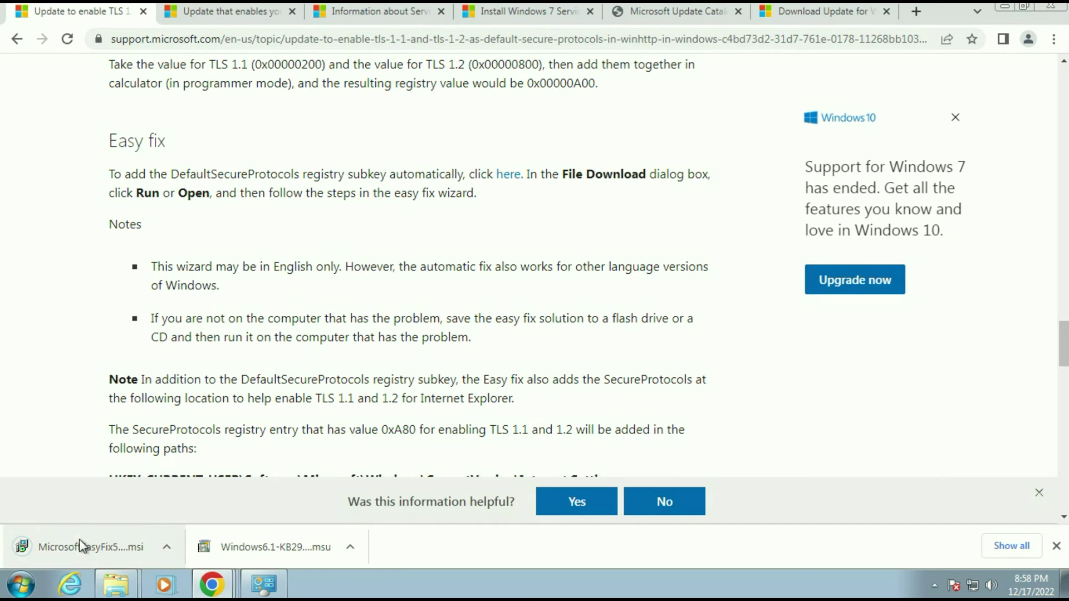
Move the downloaded MicrosoftEasyFix51044 file from Downloads onto the desktop.
left_click(162, 546)
left_click(209, 493)
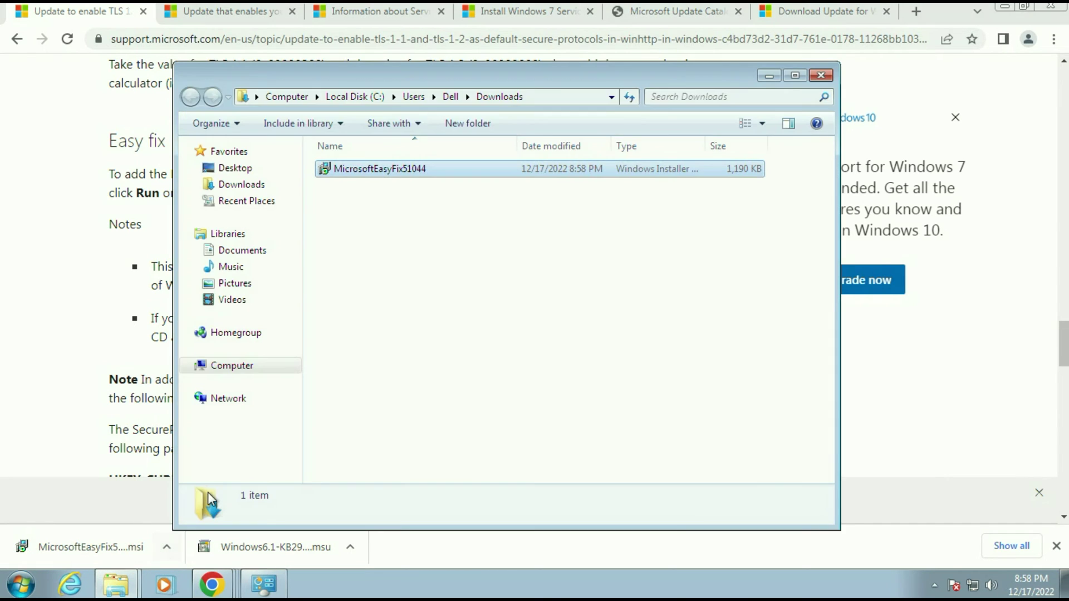
right_click(386, 166)
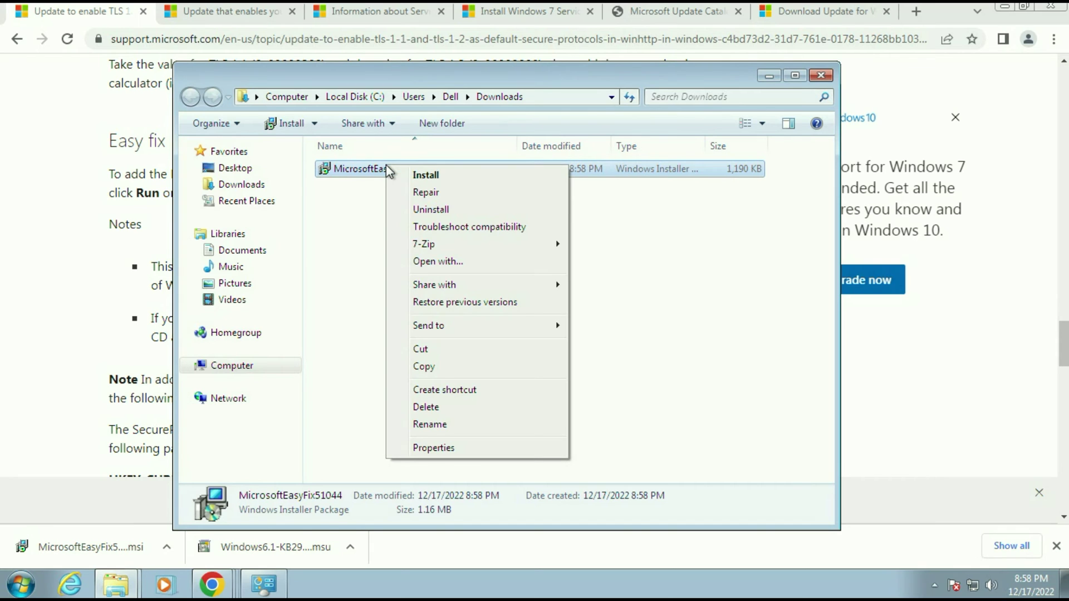
left_click(447, 347)
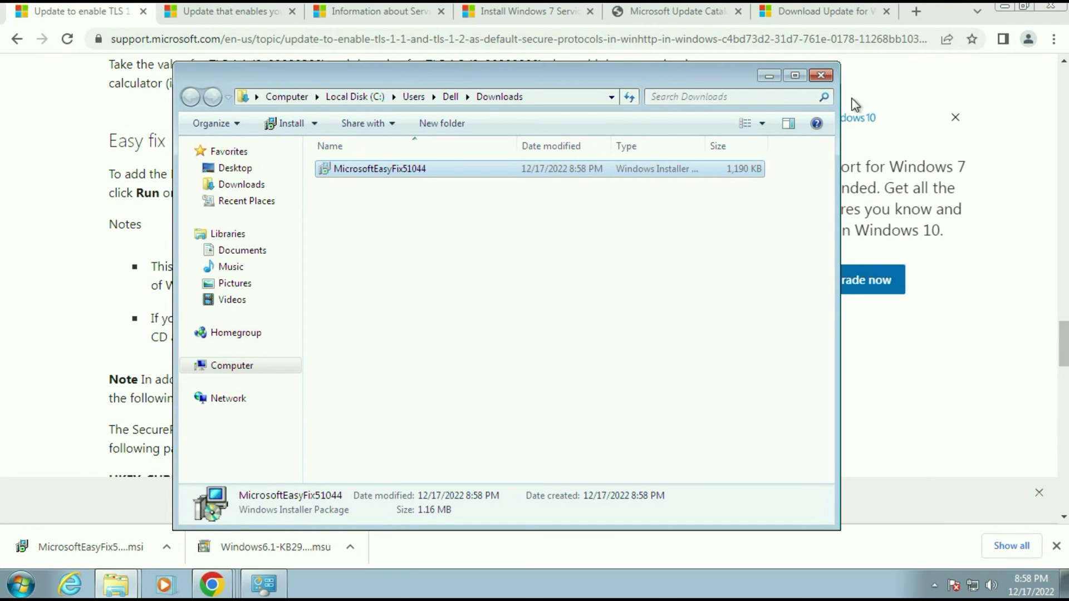
left_click(944, 8)
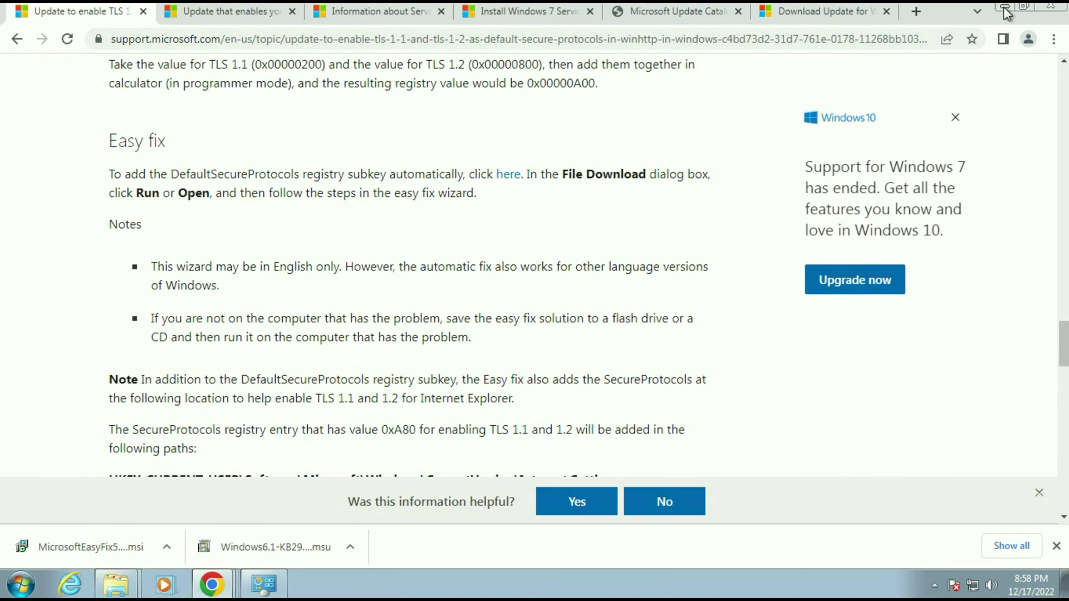
left_click(1004, 7)
left_click(1006, 12)
right_click(538, 264)
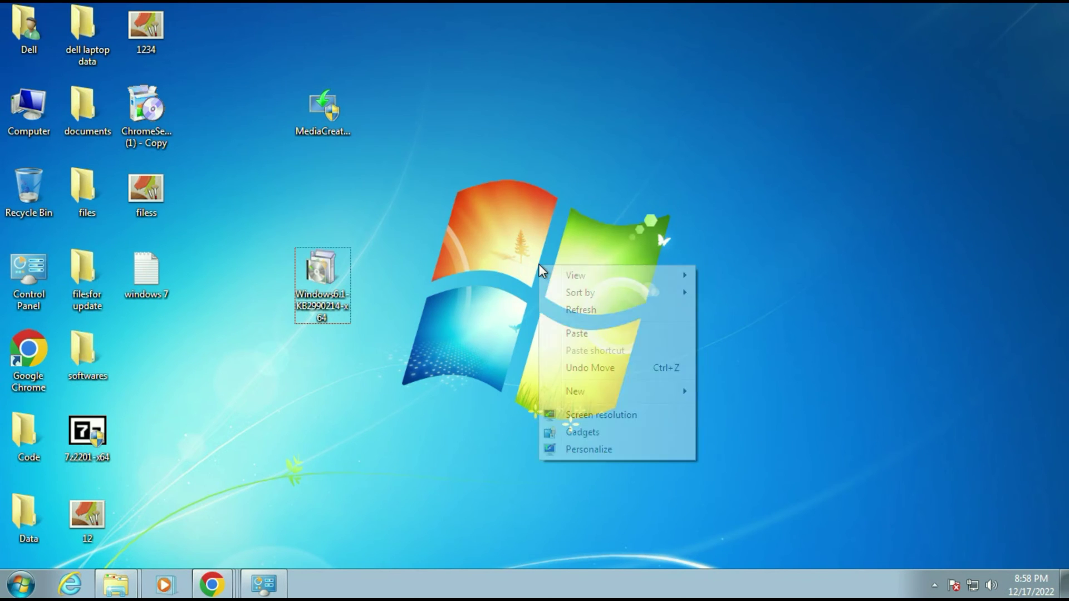
left_click(582, 334)
Run the MicrosoftEasyFix51044 installer, accept its licence, and finish the wizard.
left_click_drag(557, 217, 440, 212)
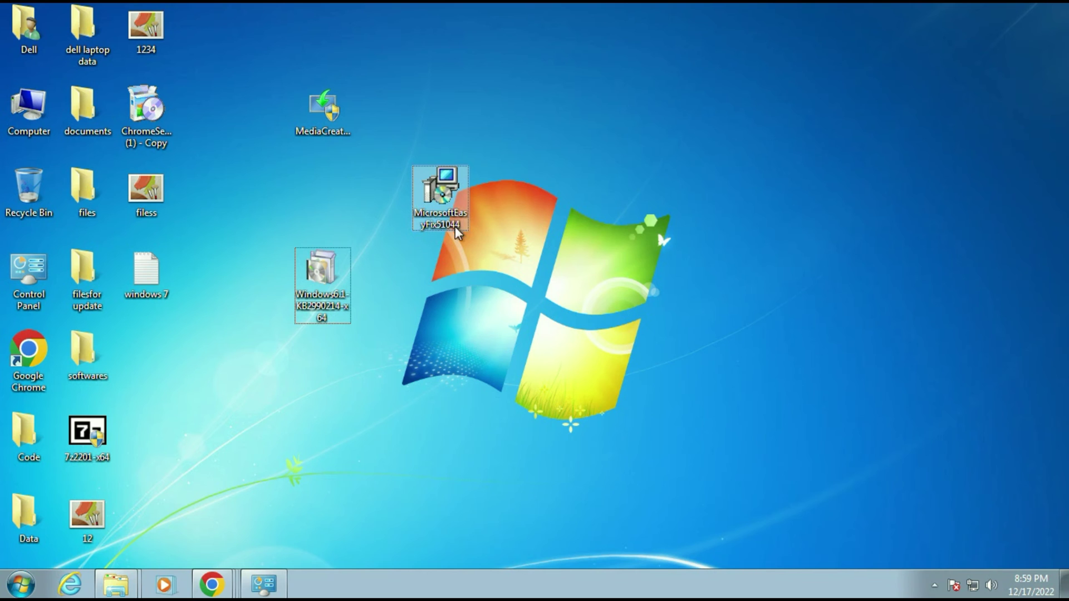
double_click(446, 207)
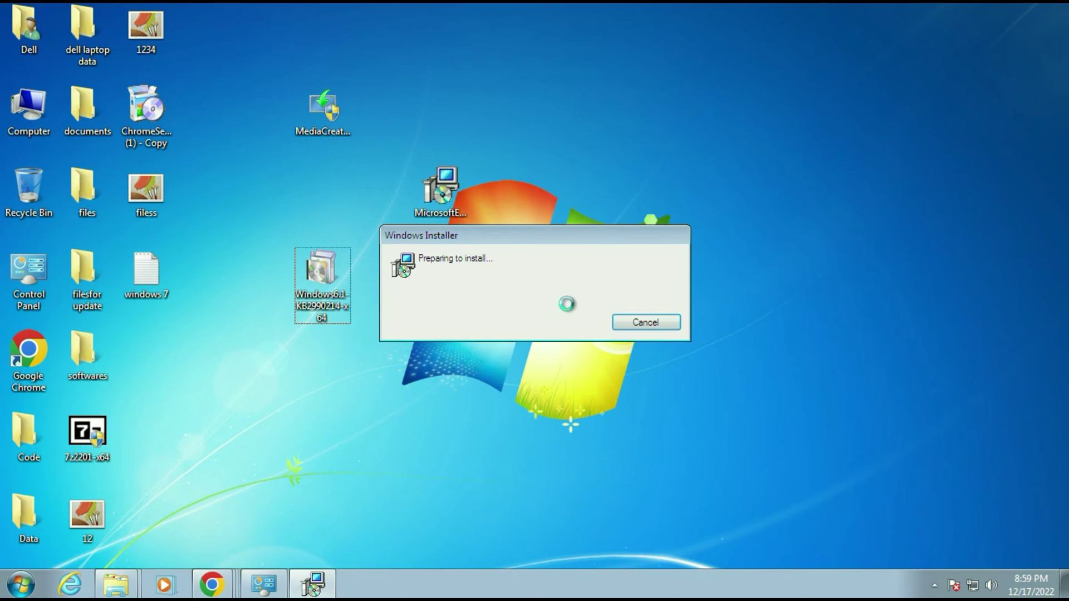
left_click(398, 388)
left_click(662, 426)
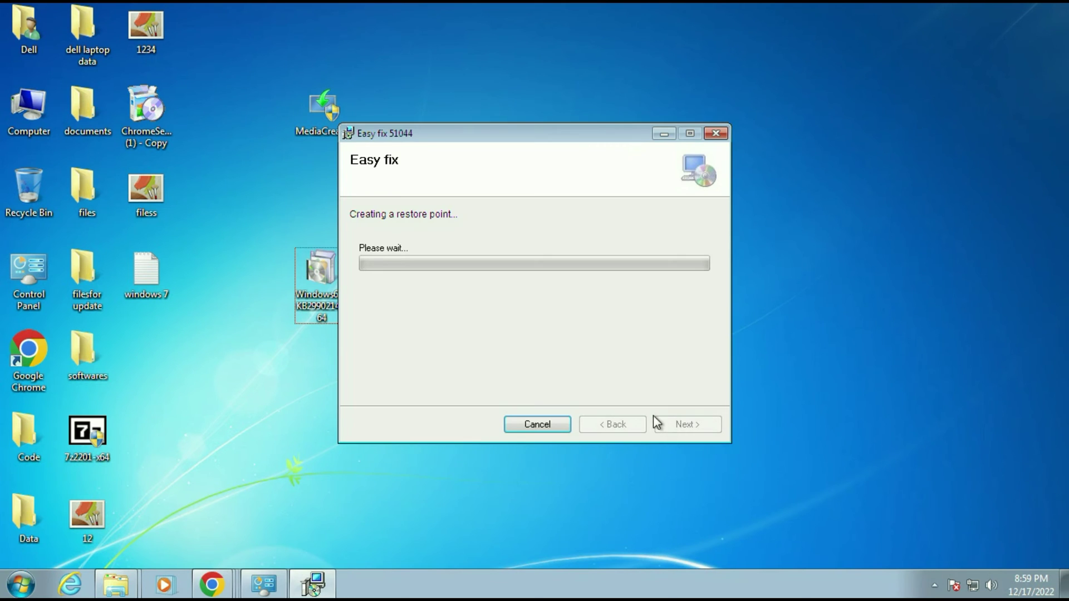
left_click(691, 426)
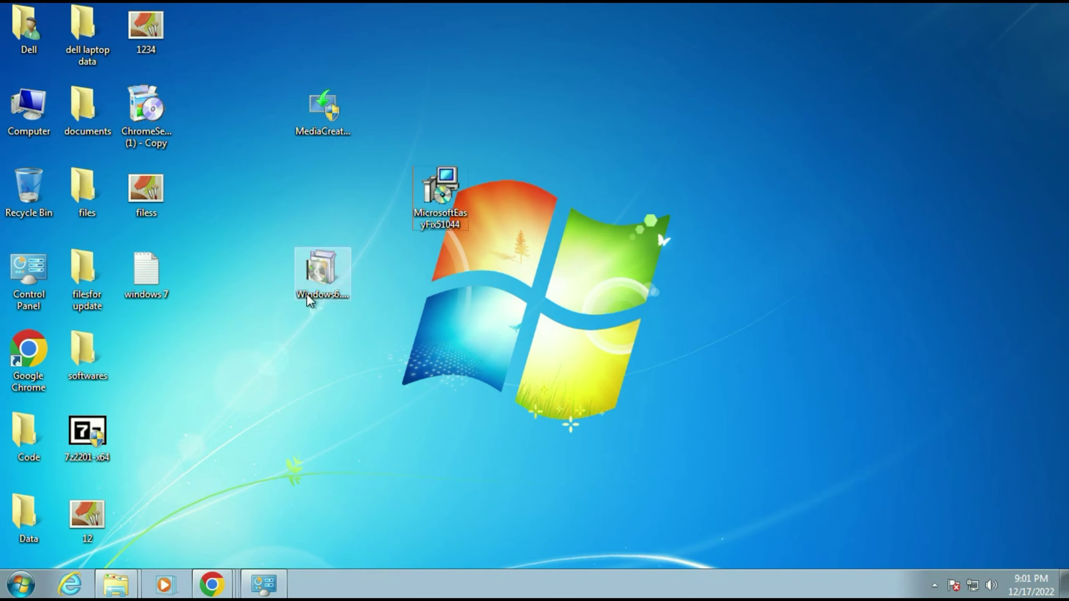
Select the update and MicrosoftEasyFix51044 icons on the desktop, then deselect them.
left_click_drag(268, 228, 393, 345)
left_click(305, 364)
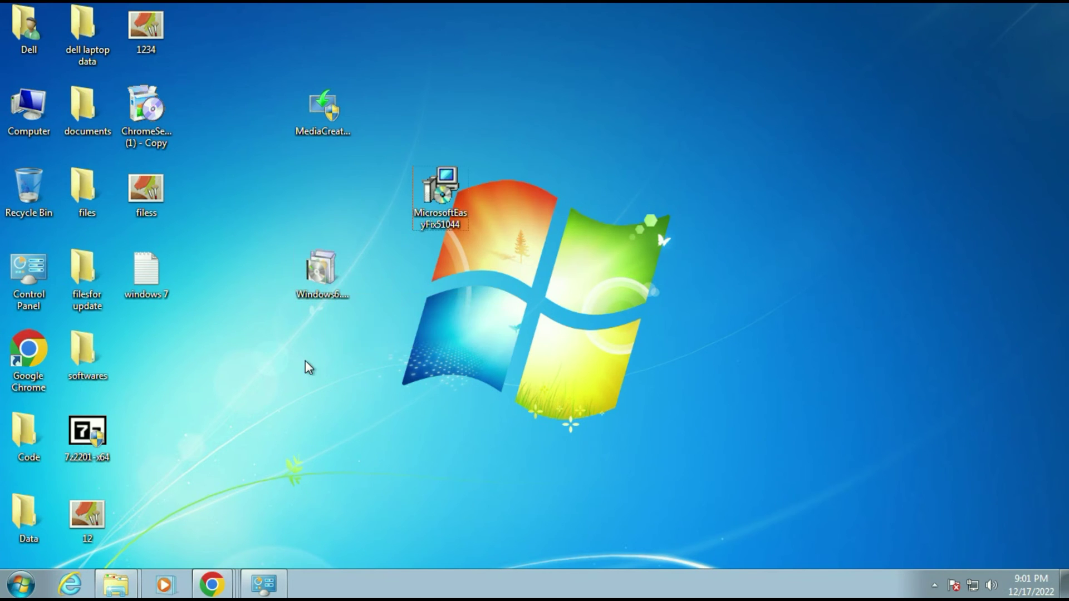
left_click(462, 187)
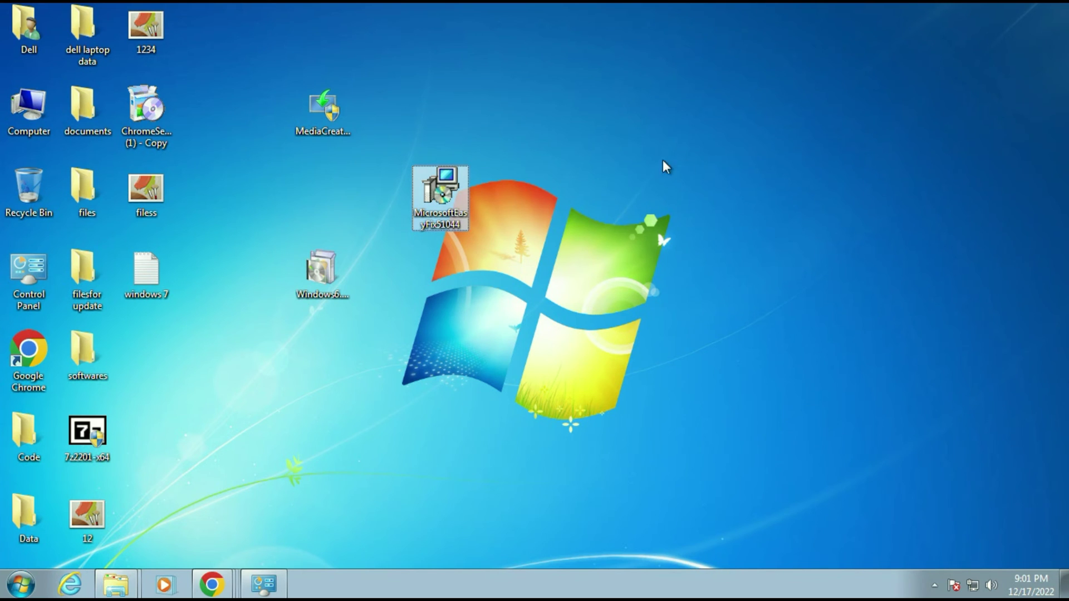
left_click(728, 157)
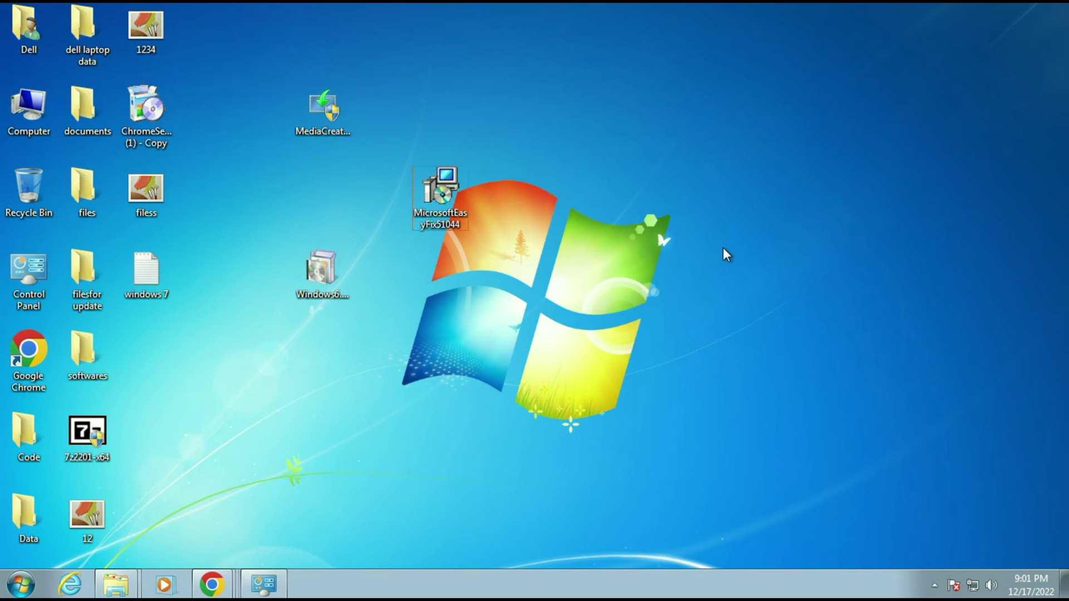
Launch the Media Creation Tool with admin rights and accept the Windows 10 licence terms.
double_click(318, 122)
left_click(622, 329)
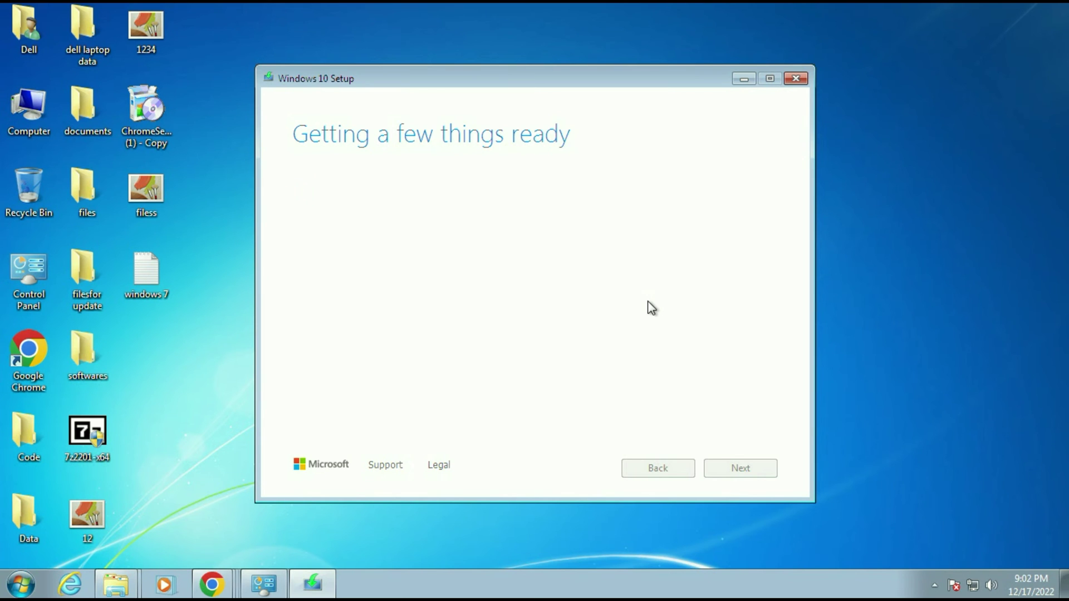
left_click(750, 471)
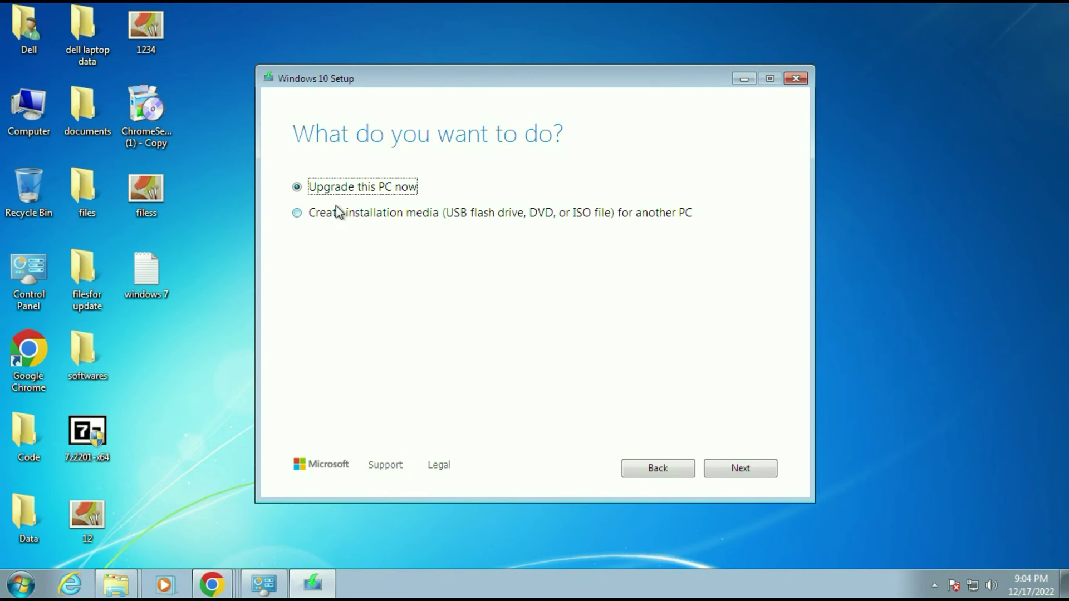
left_click(297, 215)
left_click(747, 470)
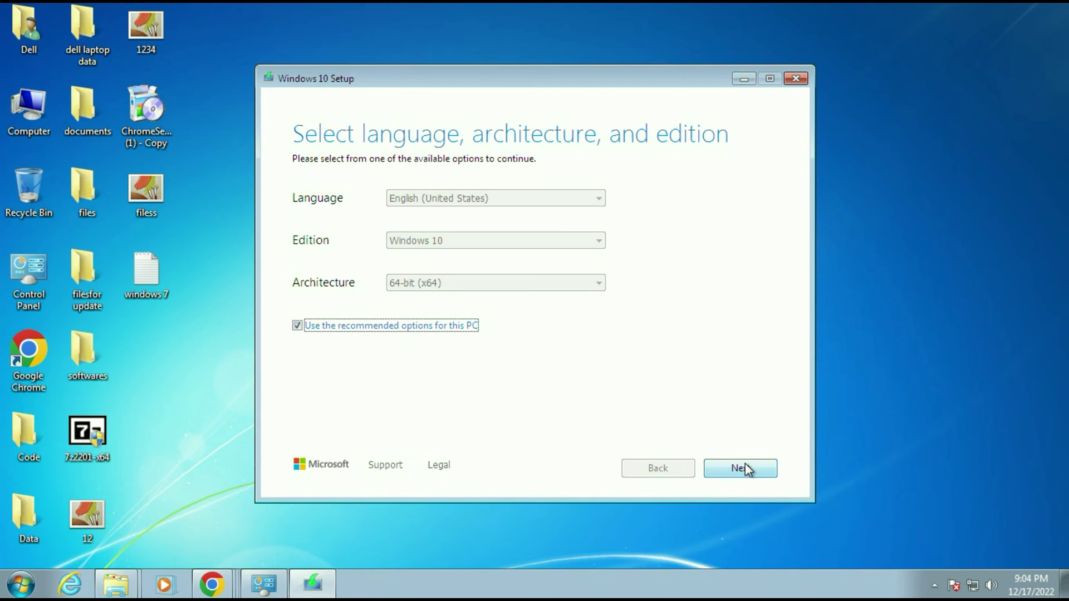
left_click(296, 325)
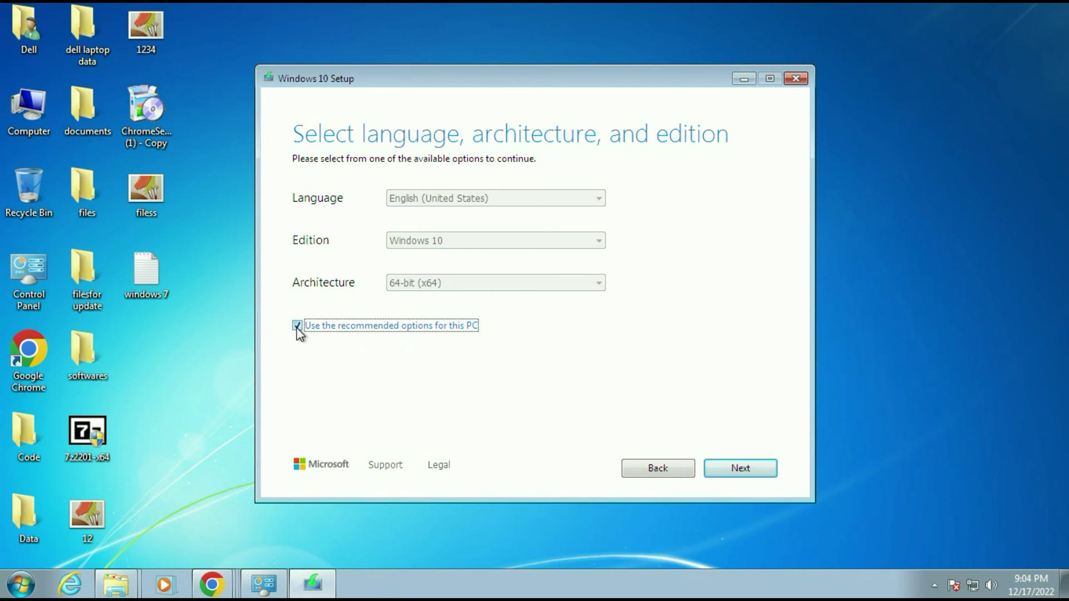
left_click(598, 204)
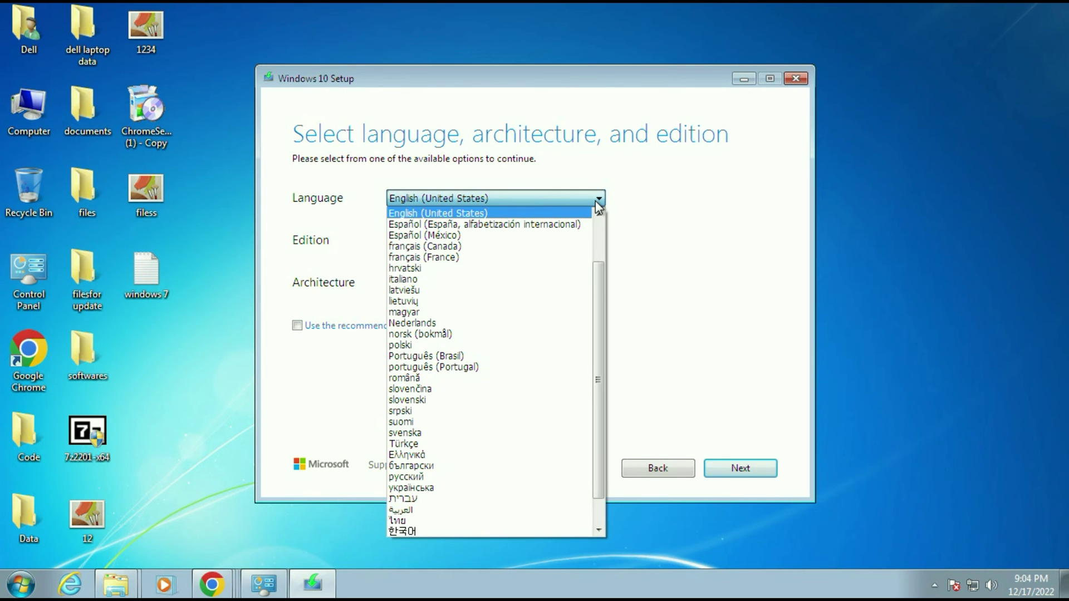
left_click(597, 201)
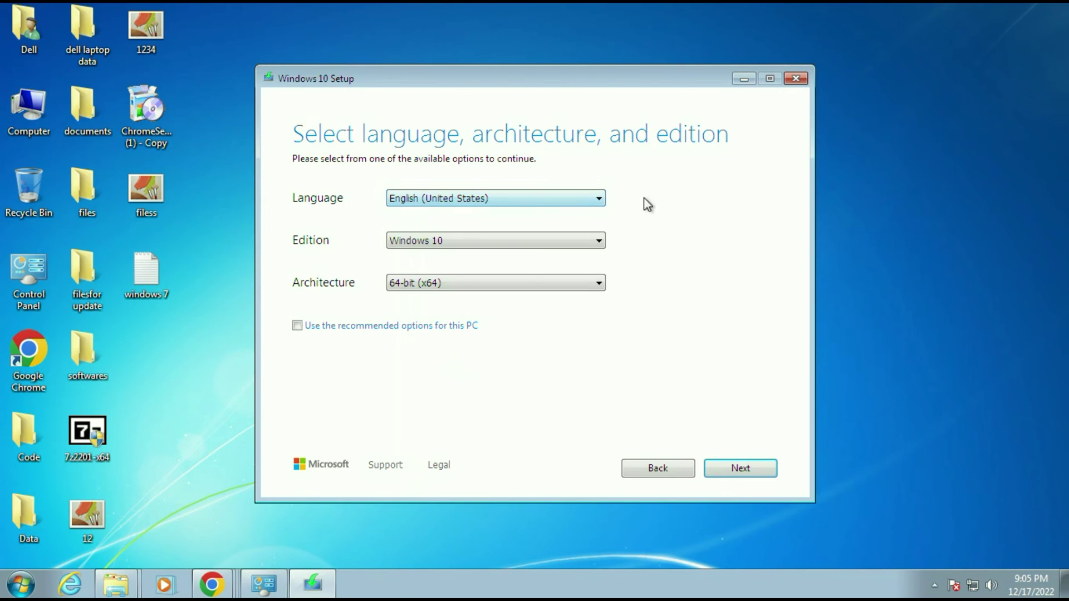
left_click(597, 285)
left_click(596, 287)
left_click(670, 463)
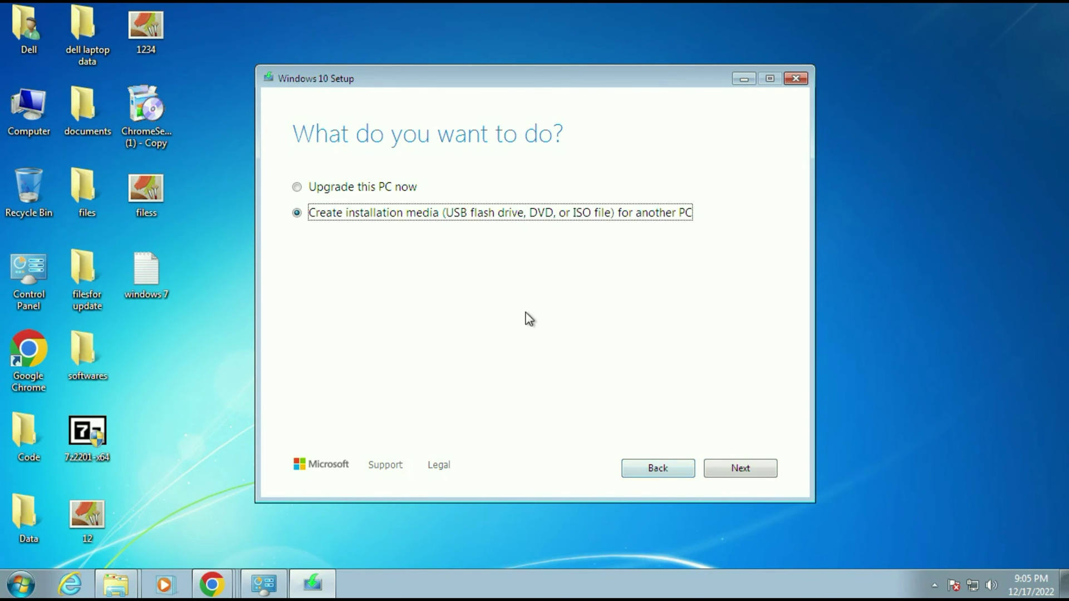
left_click(301, 188)
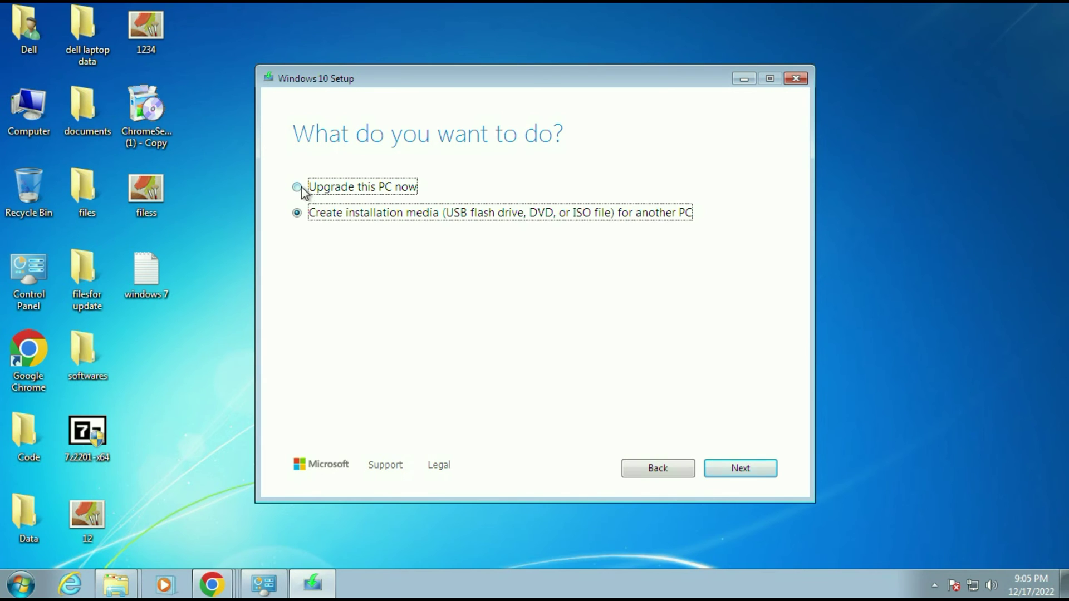
Proceed with Upgrade this PC now and accept the licence terms after the download.
left_click(746, 471)
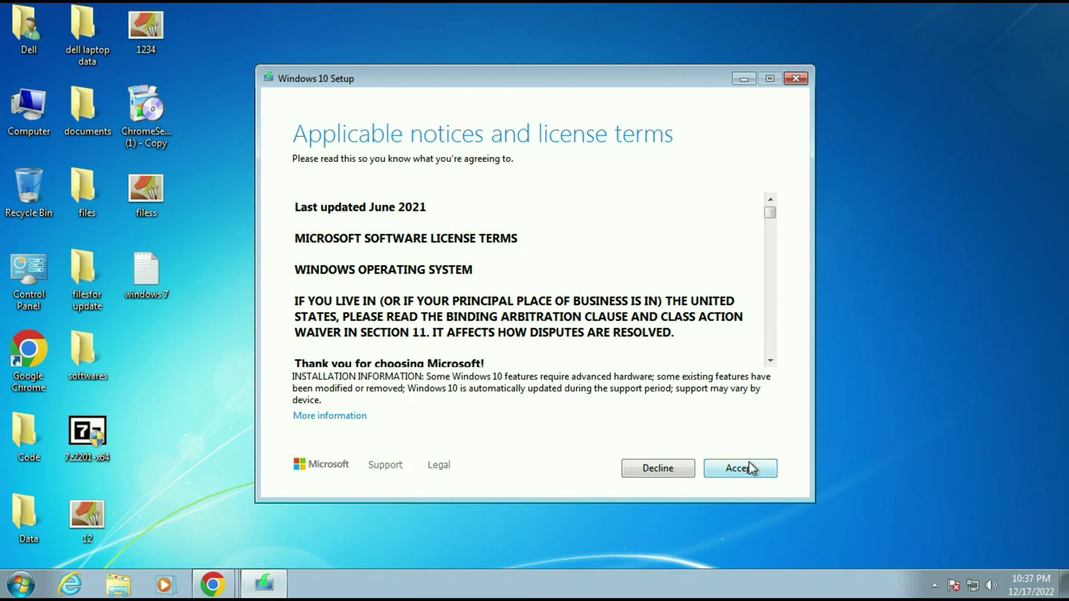
left_click(747, 466)
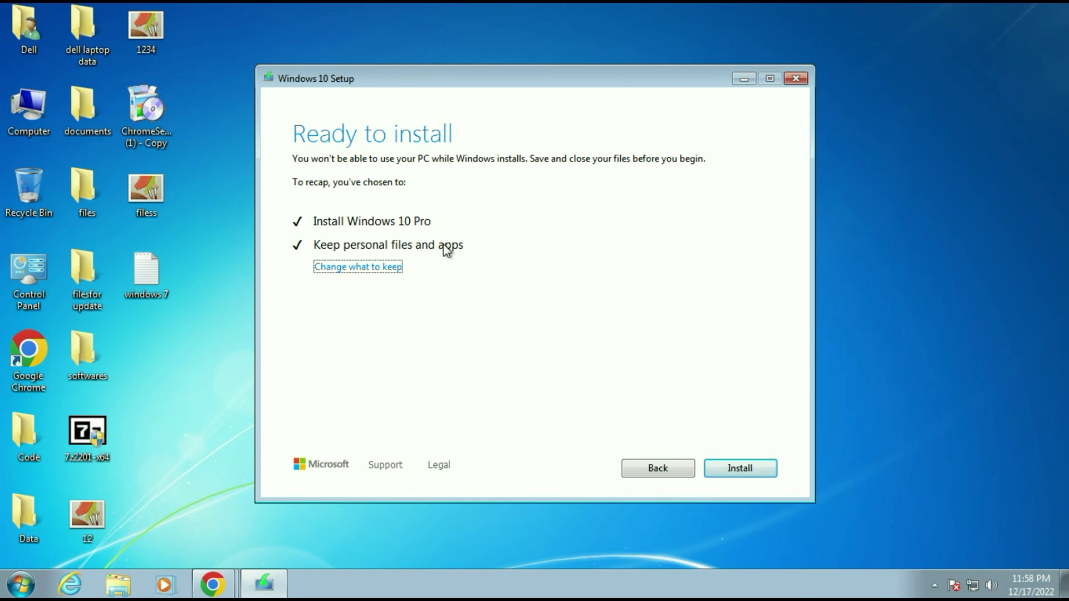
Choose Keep personal files and apps, then start the Windows 10 Pro installation.
left_click(367, 268)
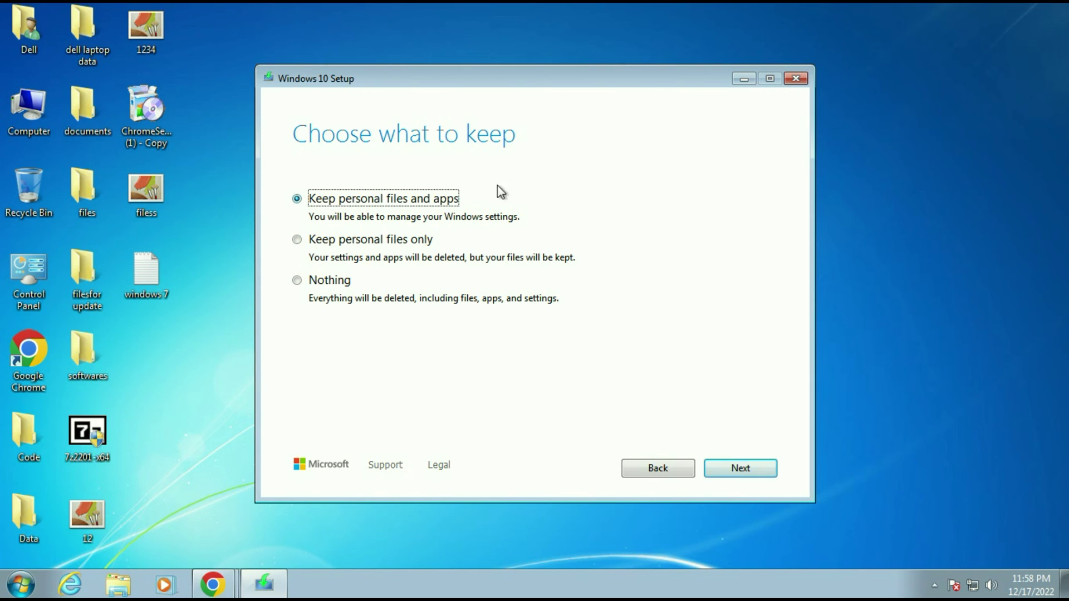
left_click(739, 476)
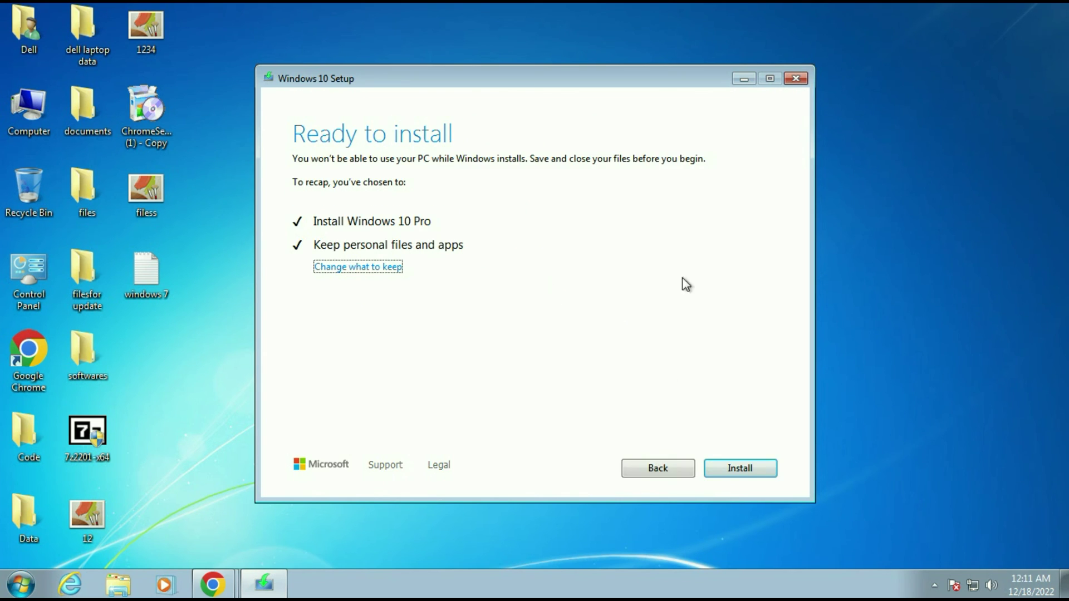
left_click(745, 469)
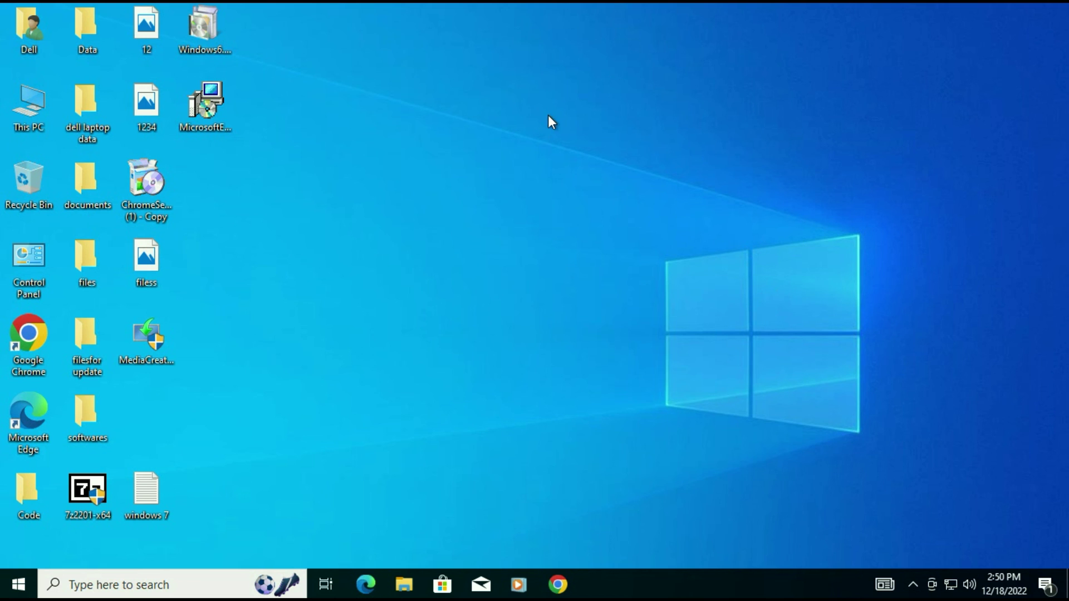
Open This PC maximised and check the files on New Volume (D:).
left_click_drag(415, 54, 78, 523)
left_click(491, 307)
double_click(35, 114)
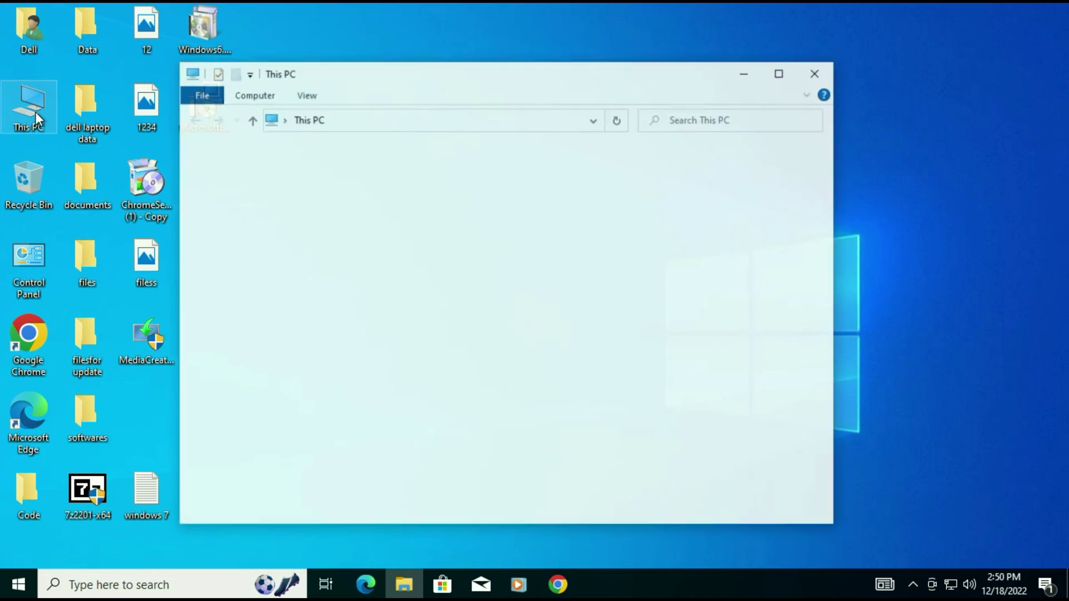
double_click(673, 74)
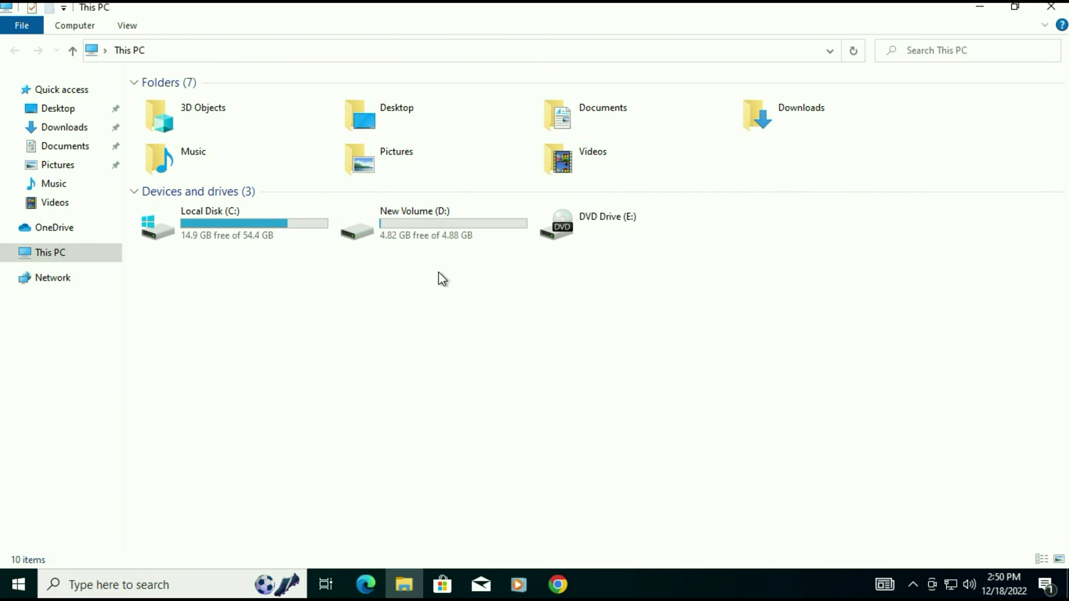
double_click(419, 219)
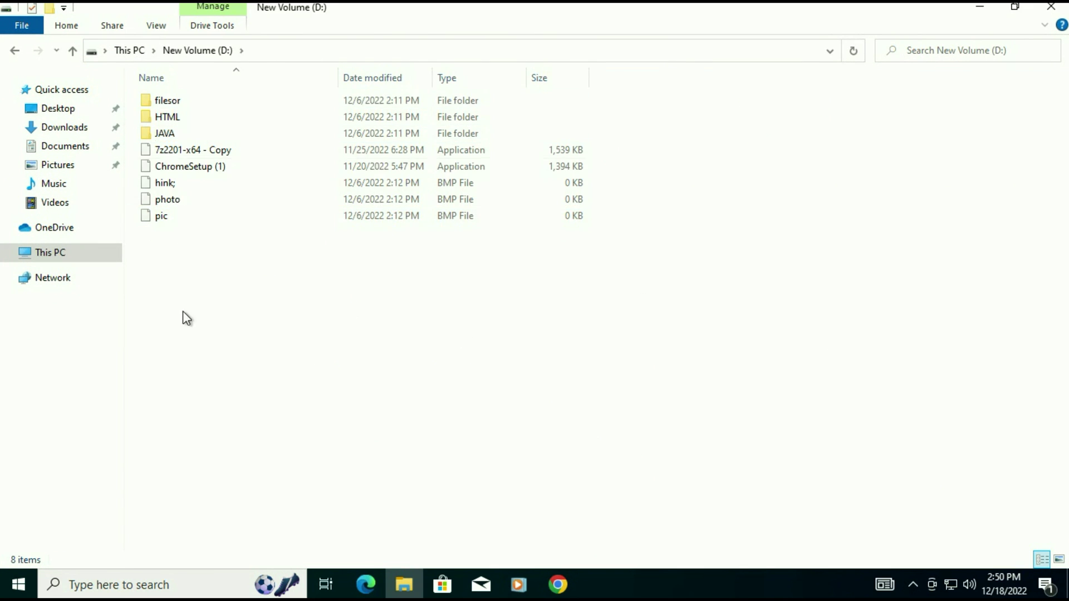
left_click(71, 53)
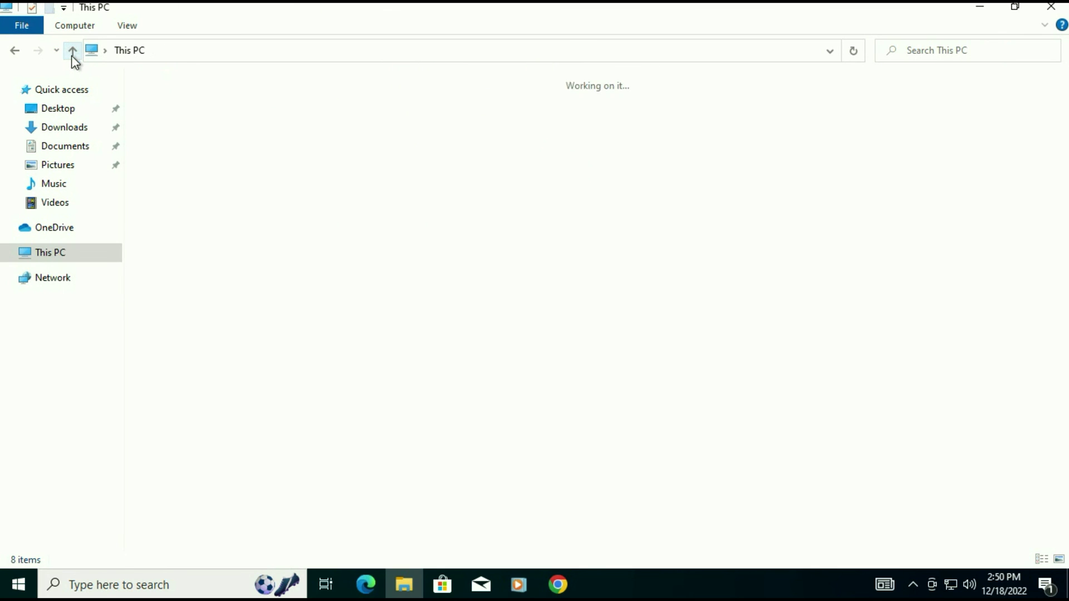
View System properties confirming Windows 10 Pro, then minimise both windows.
right_click(493, 334)
left_click(561, 482)
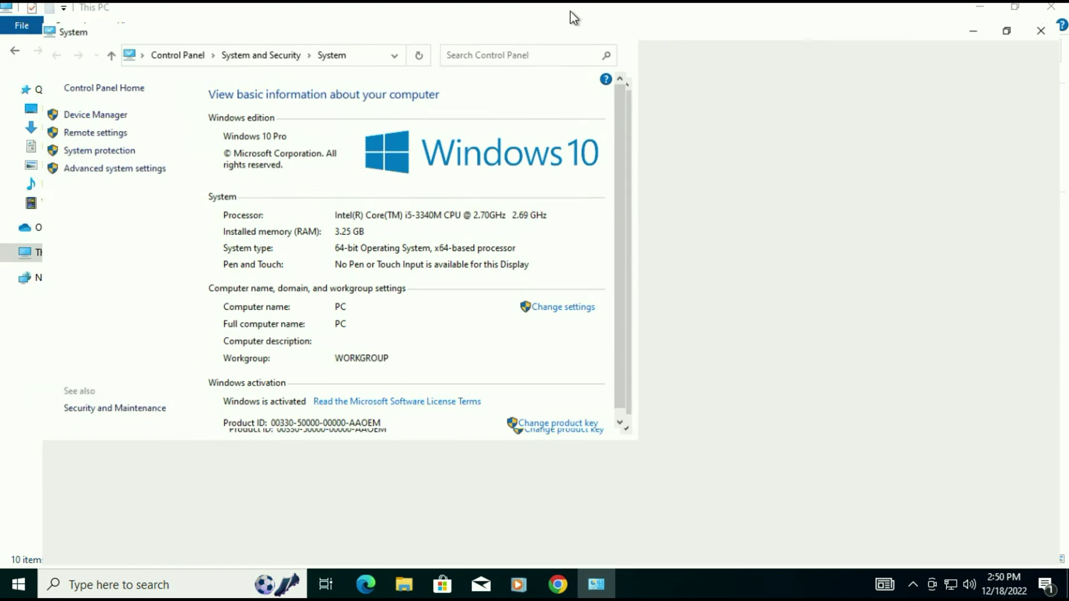
left_click(570, 11)
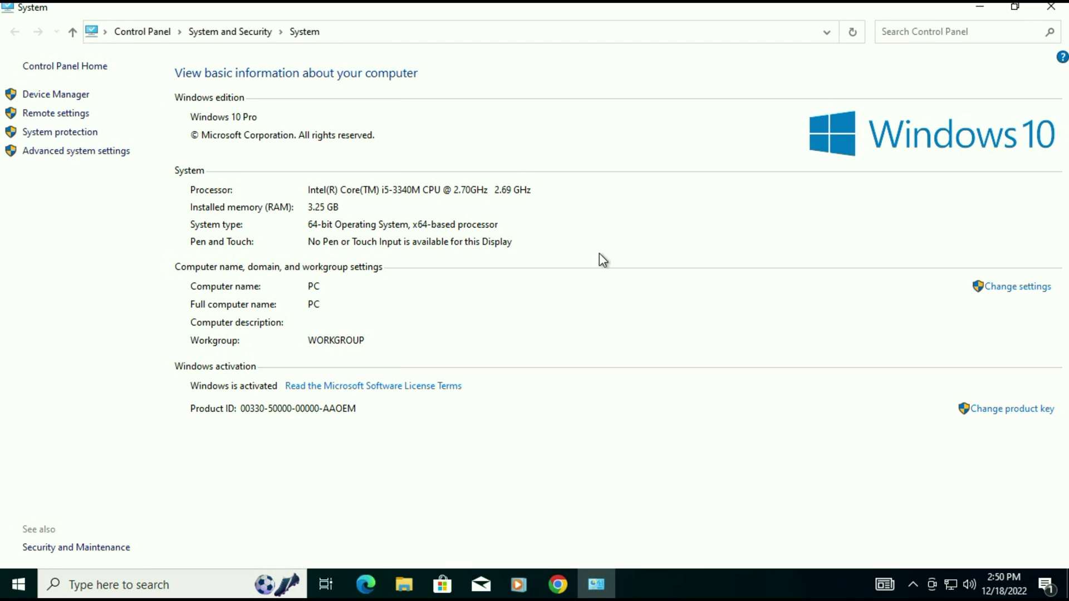
left_click(979, 7)
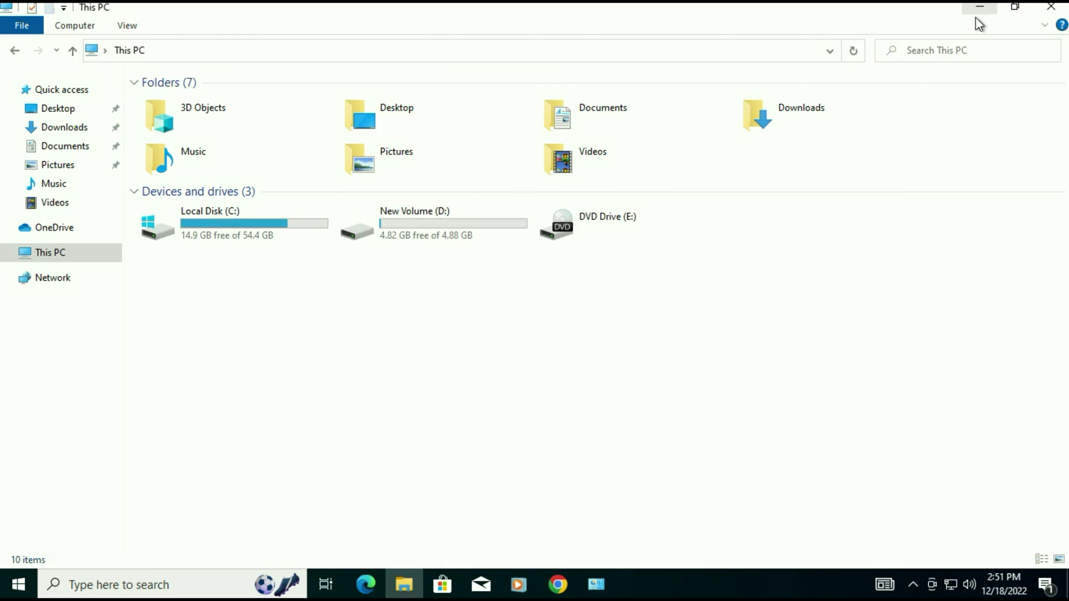
left_click(980, 7)
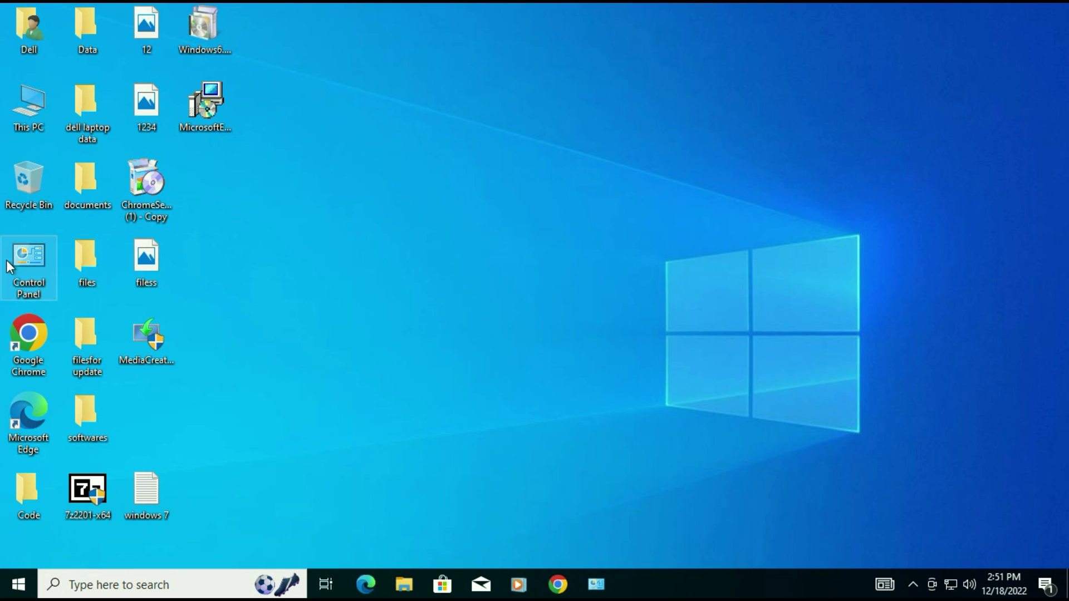
View Control Panel as small icons and check Programs and Features lists 7-Zip and Google Chrome.
double_click(31, 267)
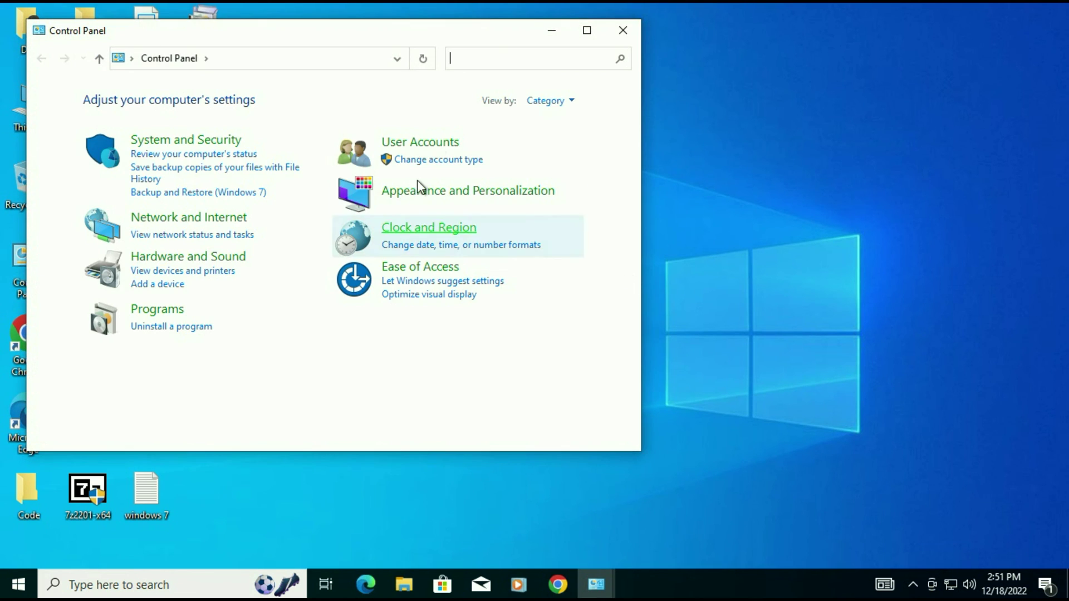
left_click(563, 106)
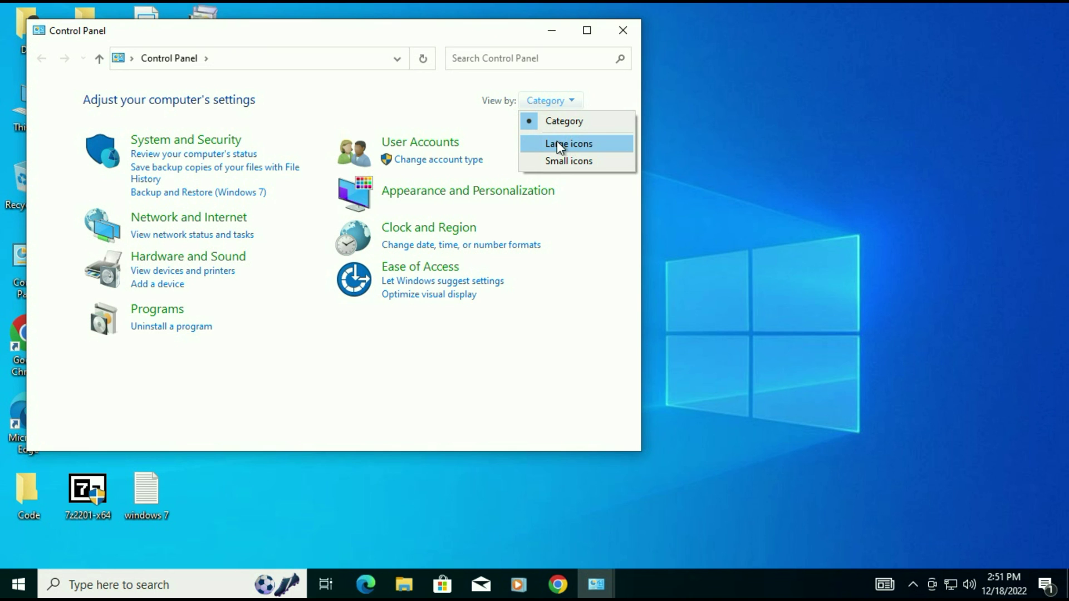
left_click(561, 160)
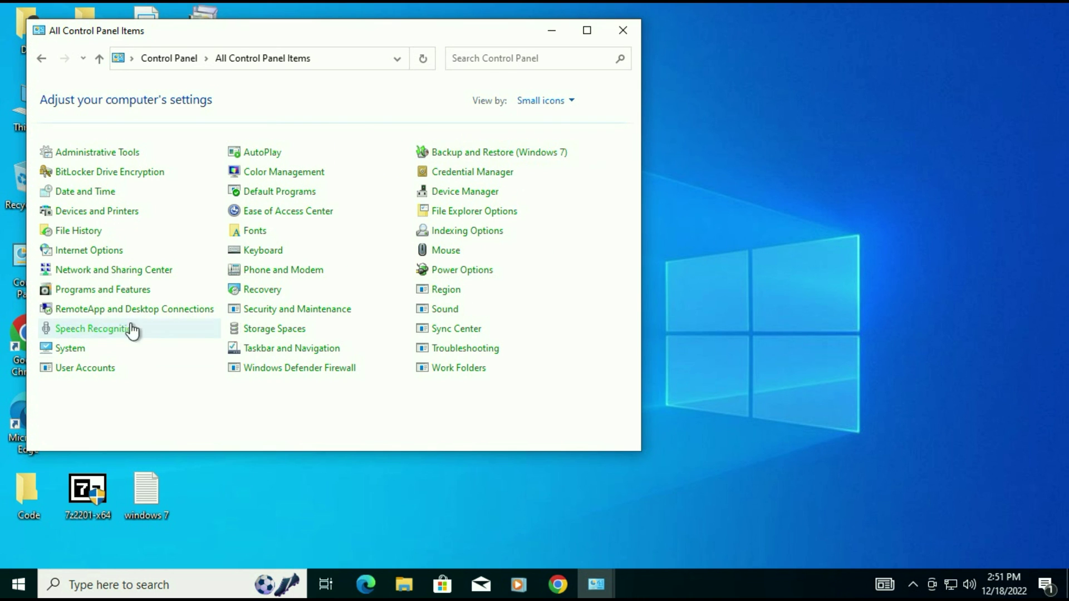
left_click(96, 289)
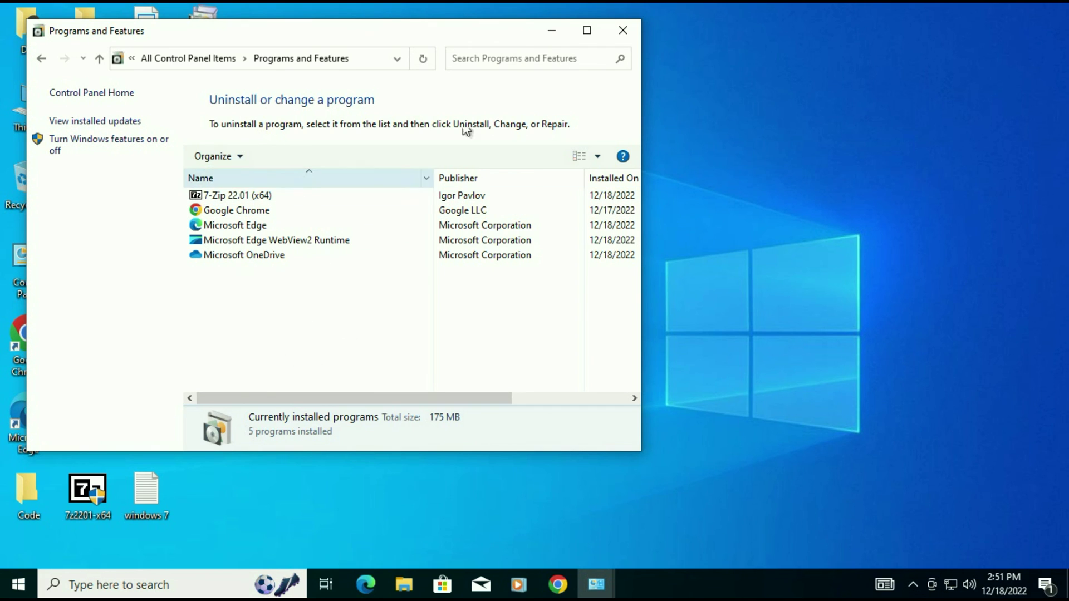
left_click(551, 34)
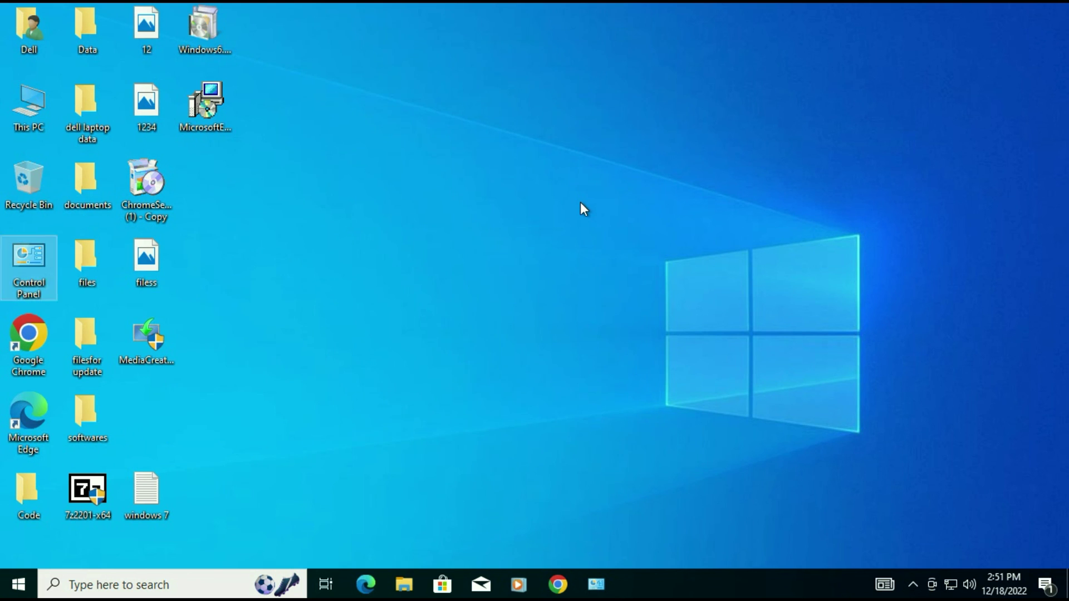